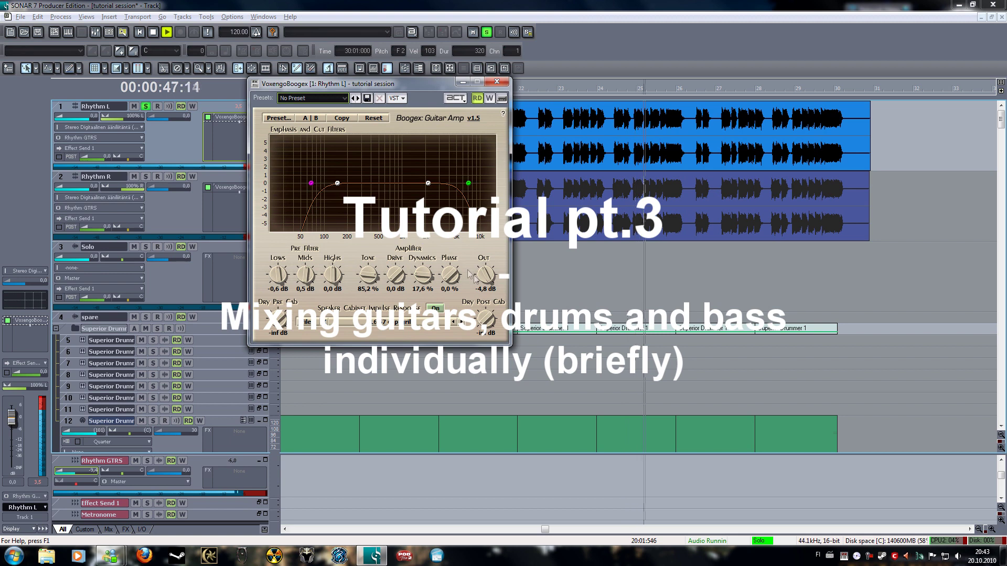
Set the phase of the Boogex amp on Rhythm L to 51.5% and close the plug-in
drag(454, 287, 454, 265)
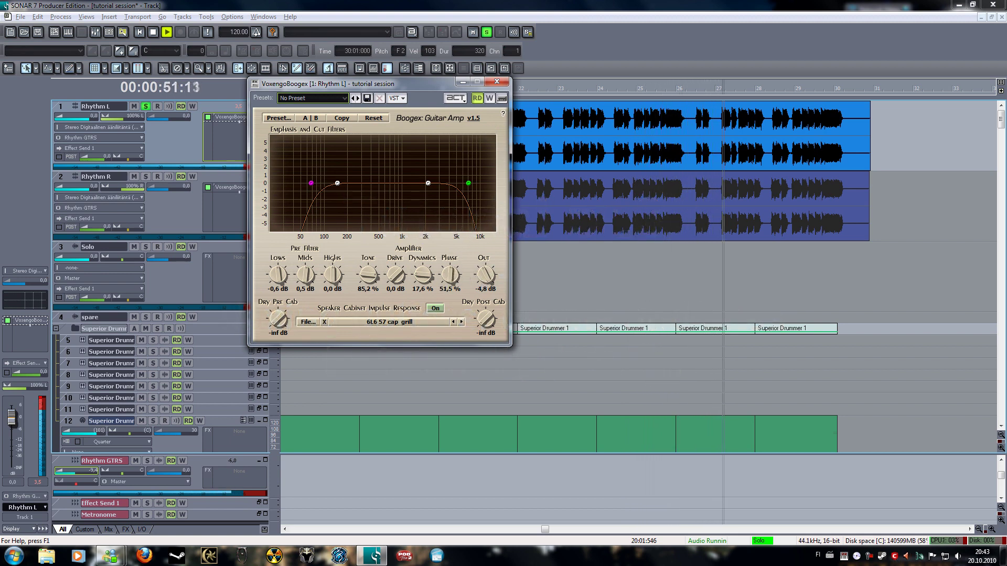
click(497, 81)
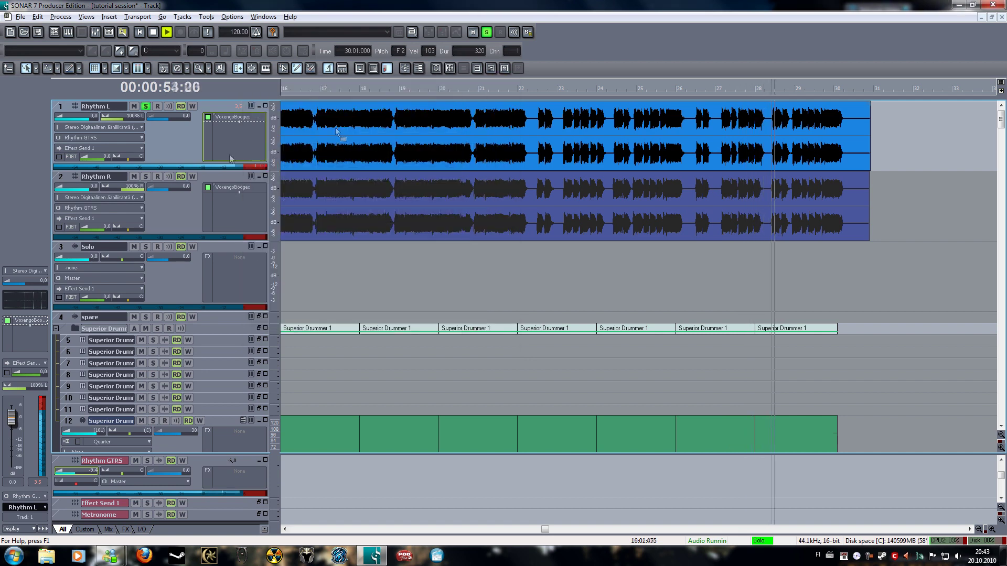
Solo only the Rhythm R track and review its Boogex amp settings during playback
click(145, 177)
double_click(236, 189)
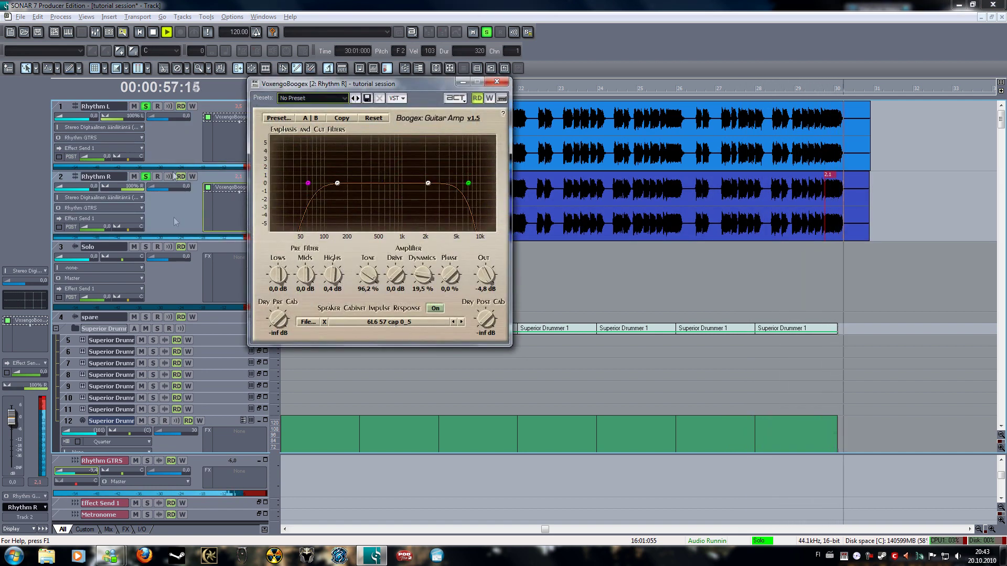
click(147, 106)
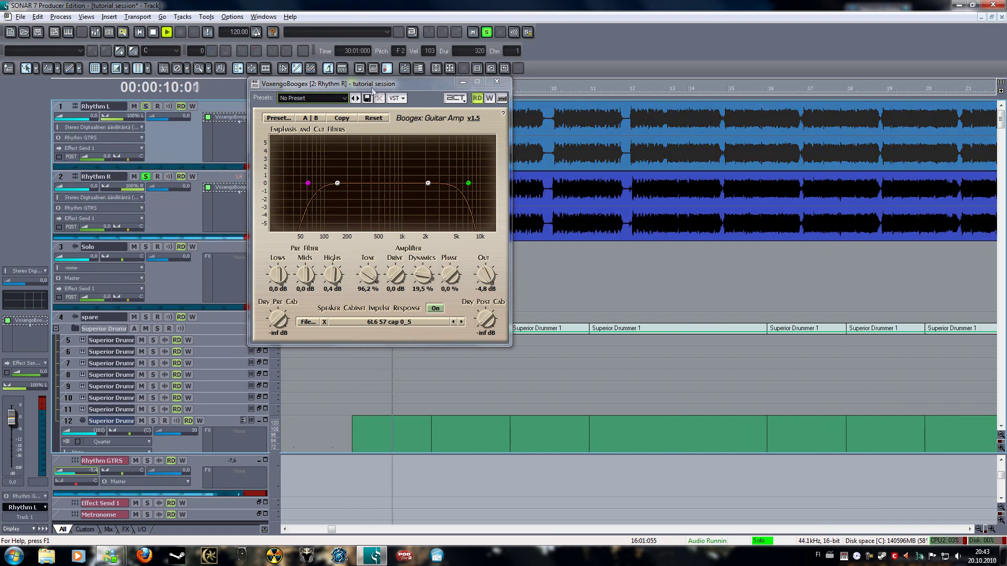
click(220, 216)
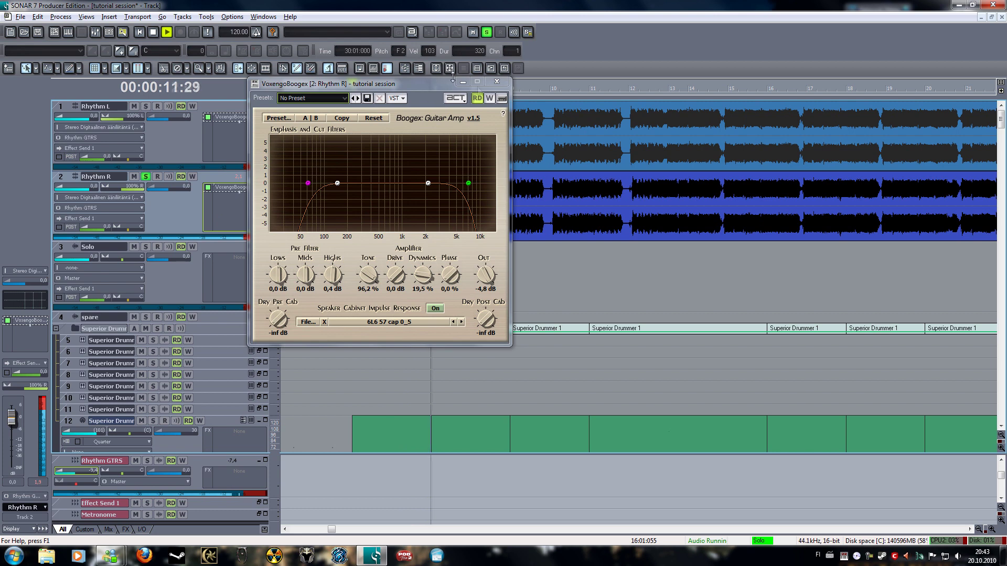
click(496, 83)
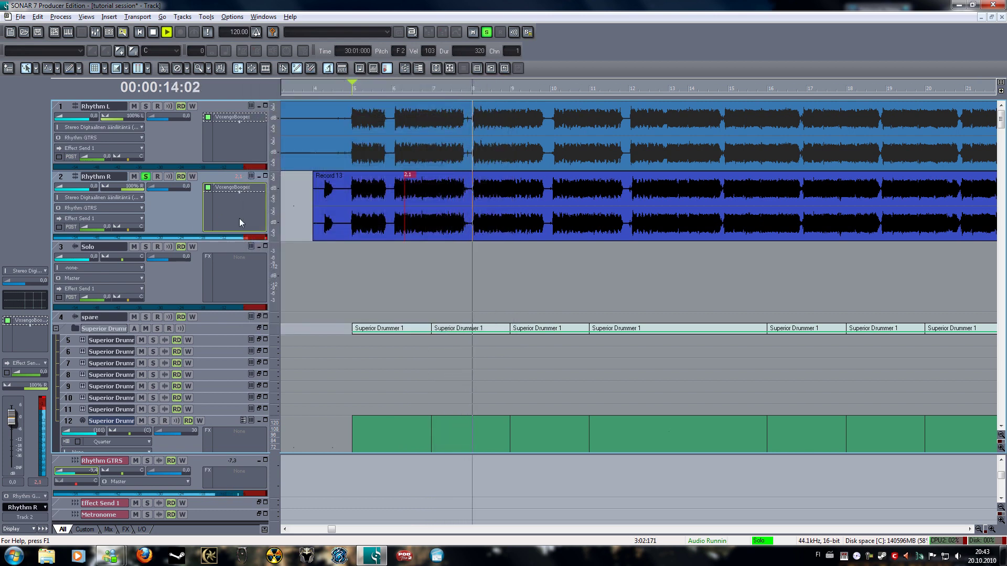
Stop playback, clone the Rhythm R track once with its events, properties, effects and sends, and expand the clone
key(space)
right_click(195, 225)
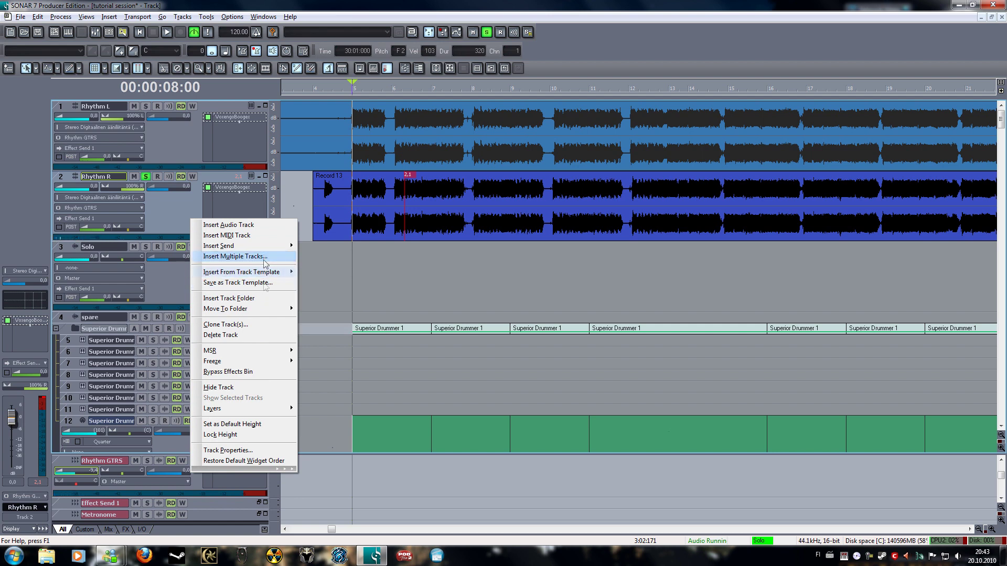
click(263, 325)
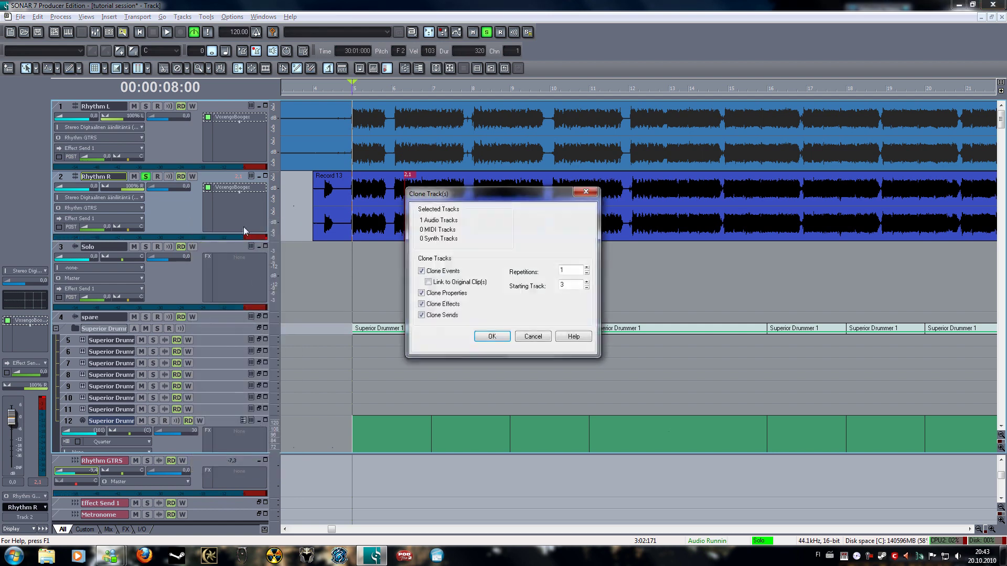
click(493, 336)
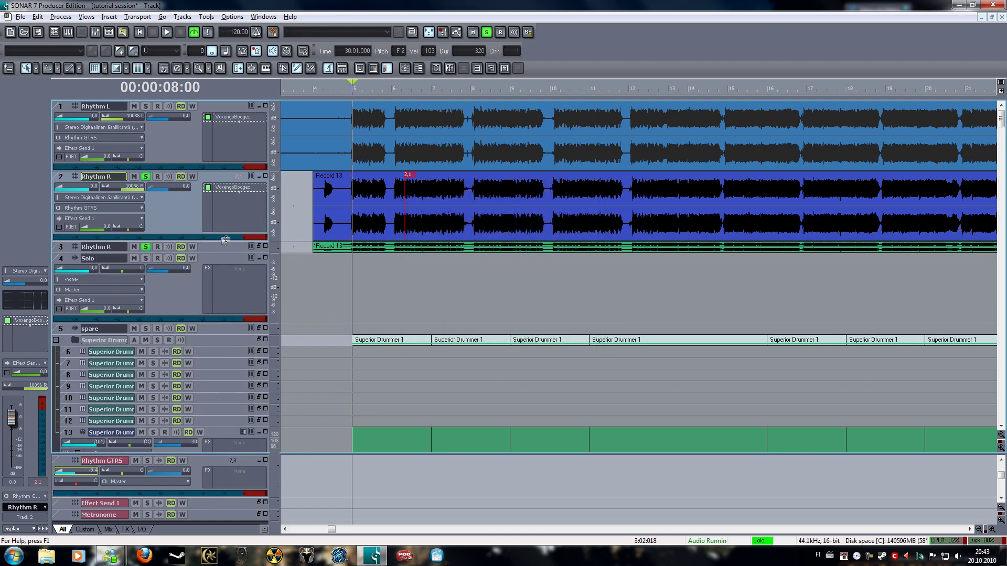
click(252, 245)
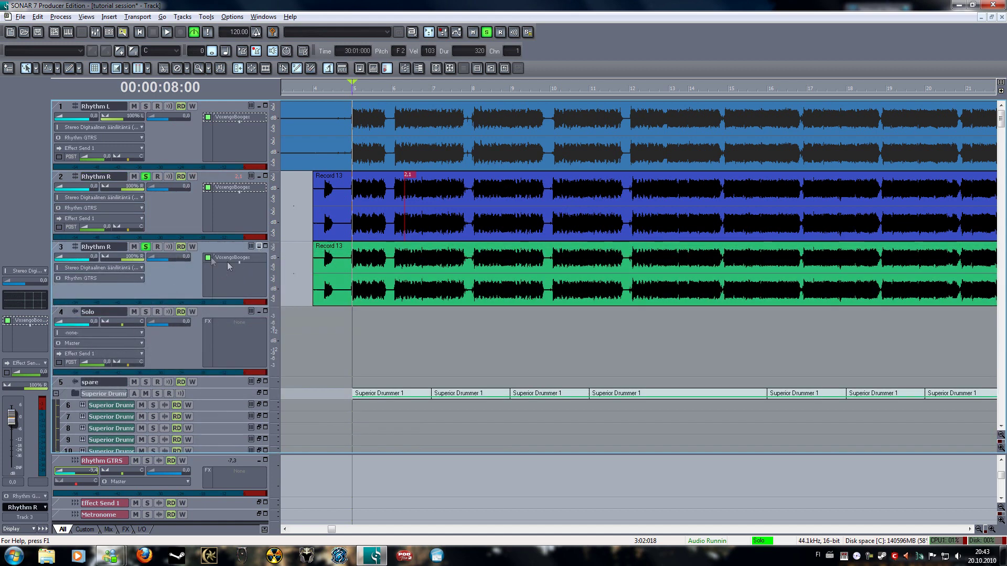
Play the session and switch the cloned Rhythm R track's Boogex cabinet impulse to 6L6 57 cone 1
key(space)
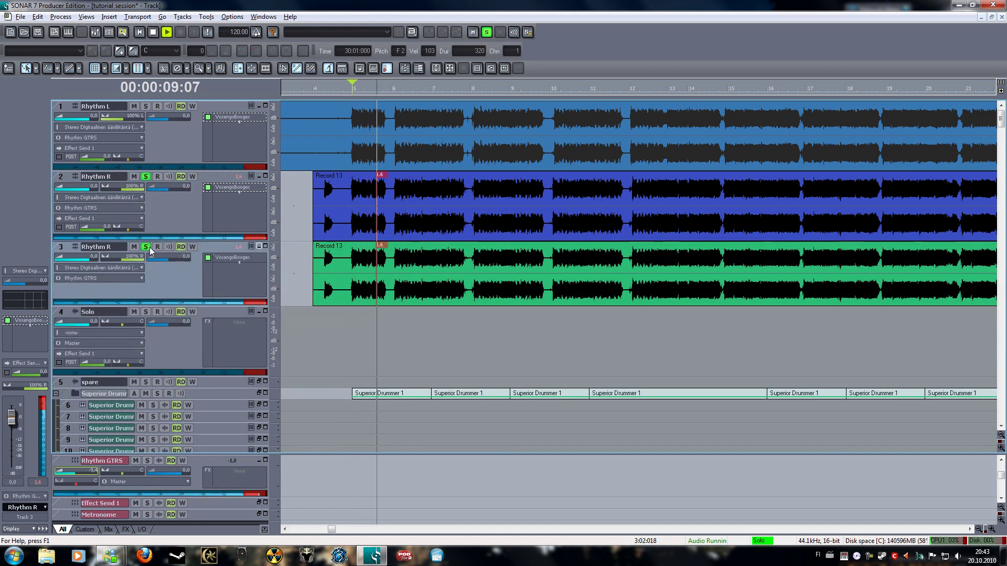
double_click(237, 256)
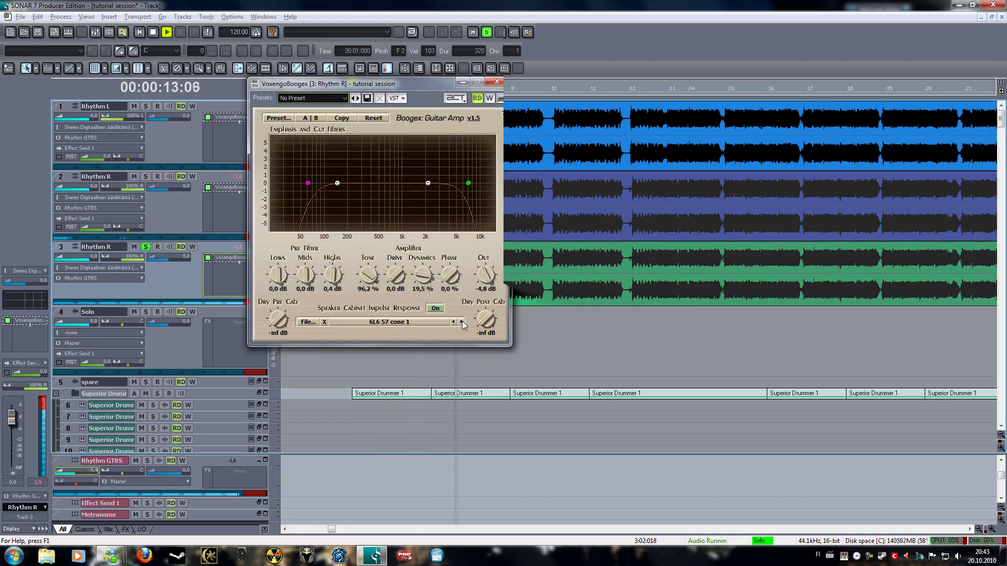
Clone the Rhythm L track once with its events, properties, effects and sends, and expand the clone
right_click(185, 265)
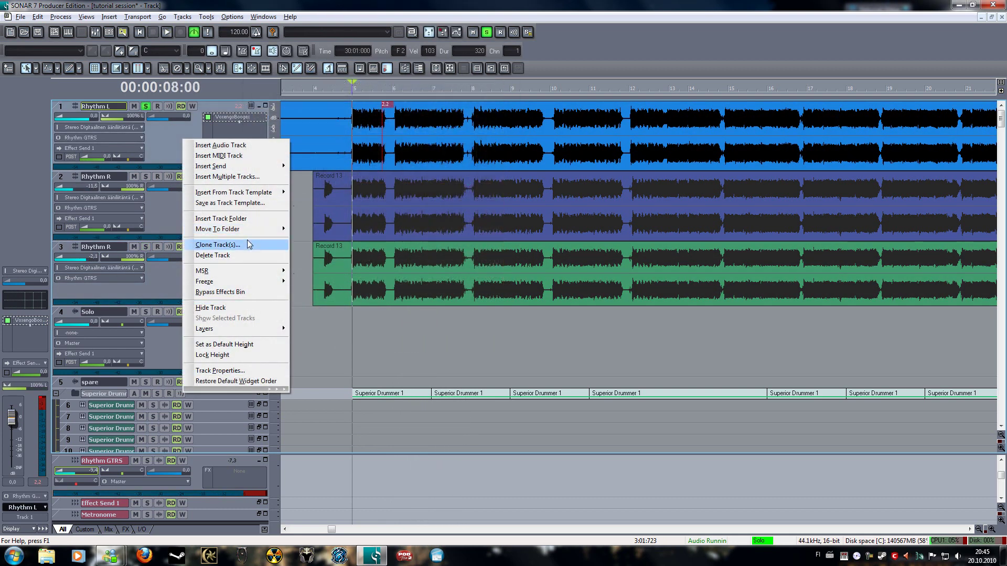
click(220, 244)
click(496, 336)
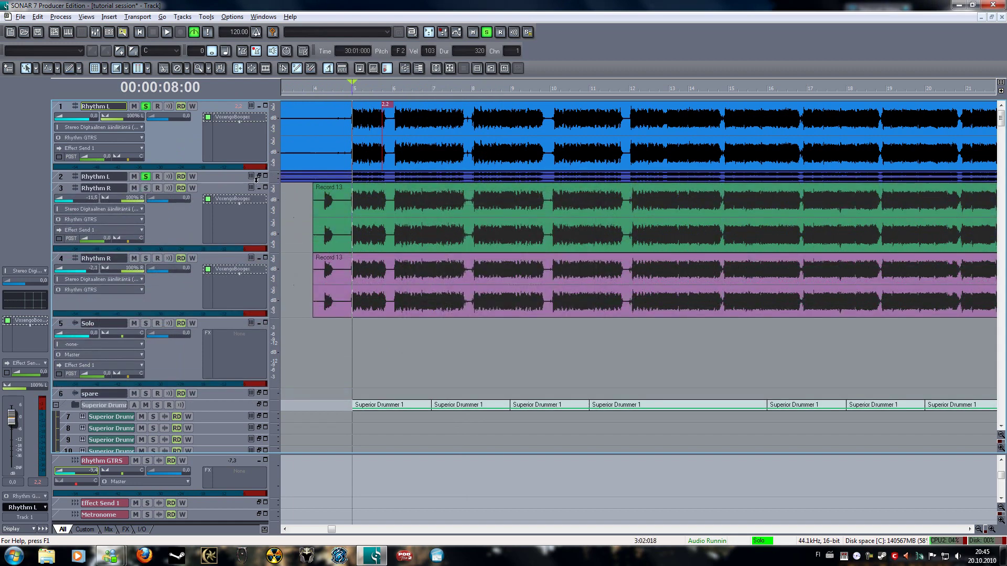
click(259, 175)
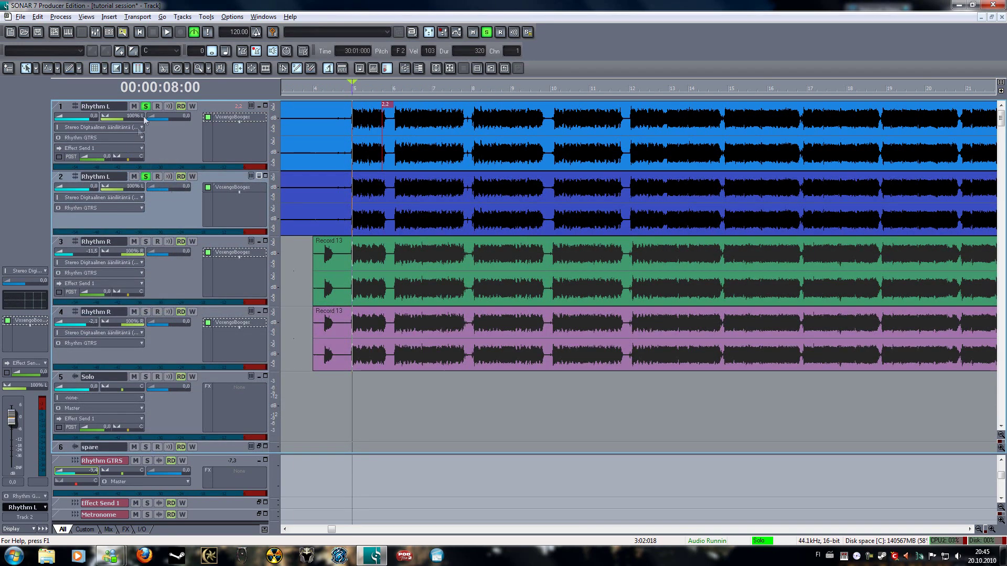
Solo only the cloned Rhythm L track and set its Boogex cabinet impulse to EL34 57 cone grill during playback
click(145, 106)
key(space)
double_click(243, 187)
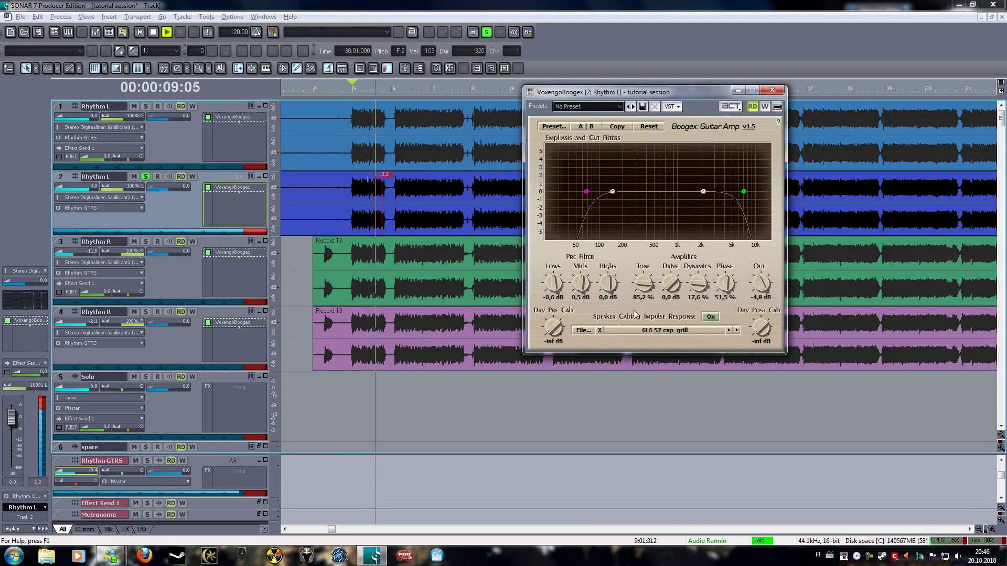
click(705, 331)
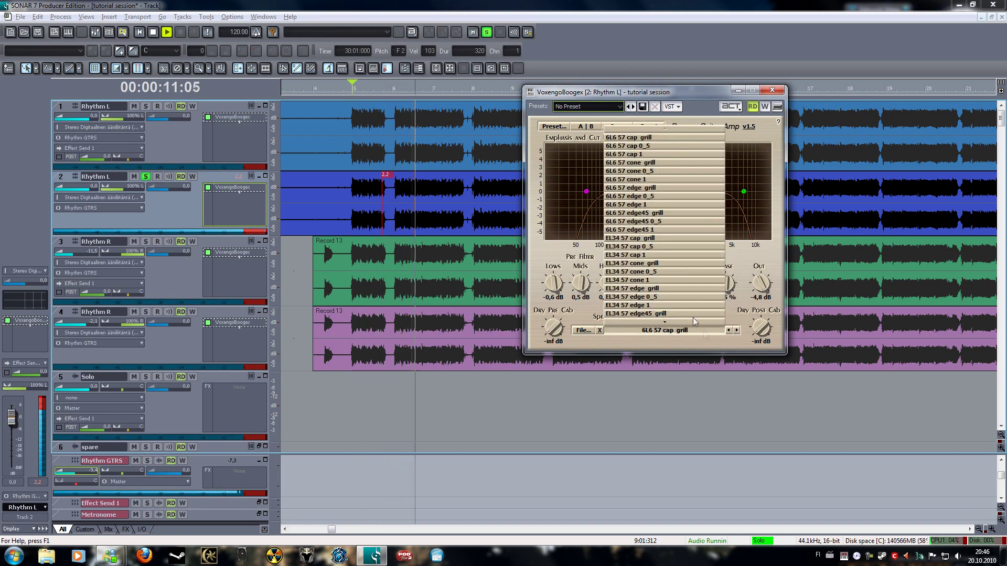
click(645, 264)
click(681, 330)
Stop playback and solo the original Rhythm L and both Rhythm R tracks along with the Rhythm L clone
click(145, 106)
key(space)
click(145, 241)
click(146, 312)
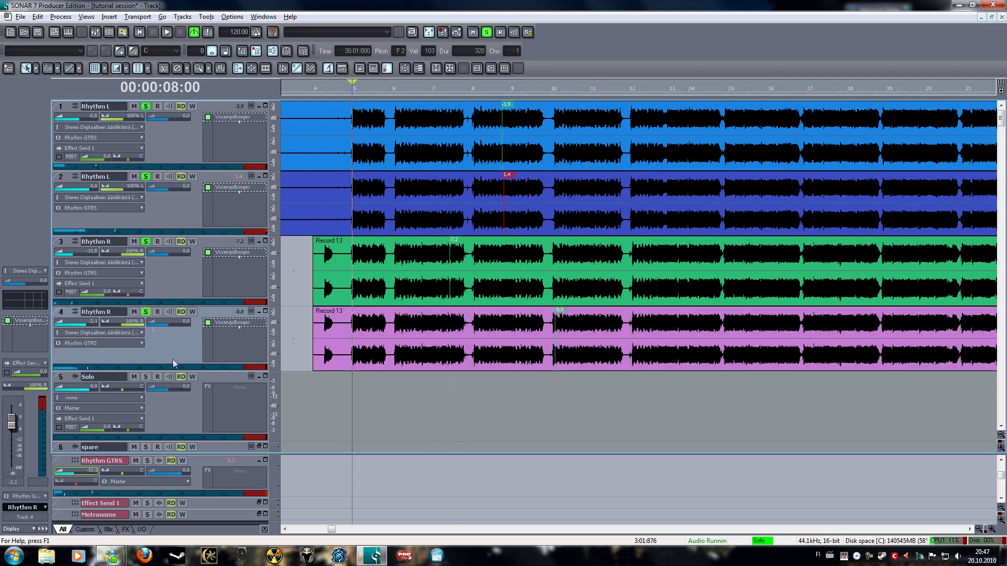
Insert a Sonitus:fx Gate with the Standard Noise Gate preset on the Rhythm GTRS bus during playback
key(space)
right_click(233, 478)
mouse_move(290, 450)
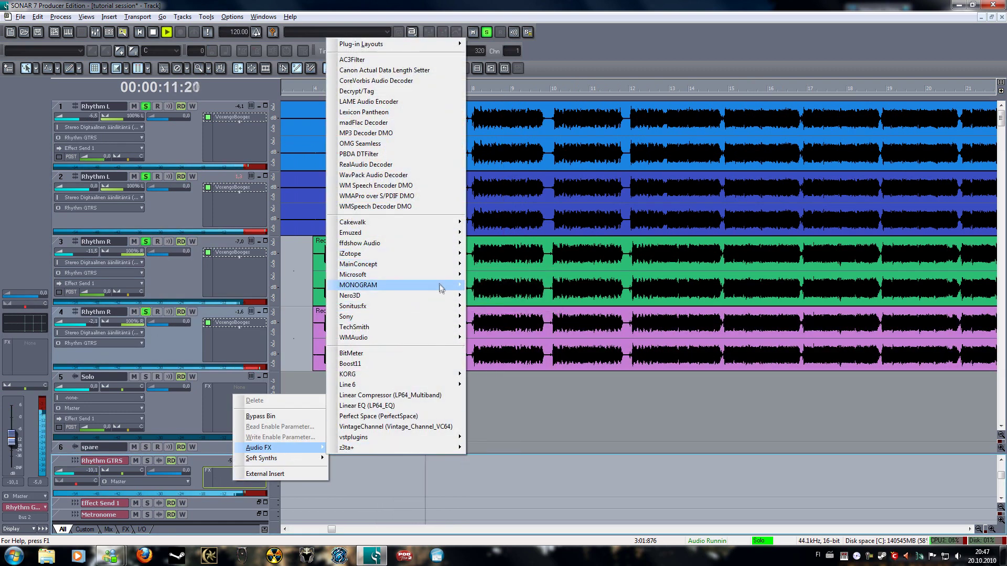
mouse_move(447, 310)
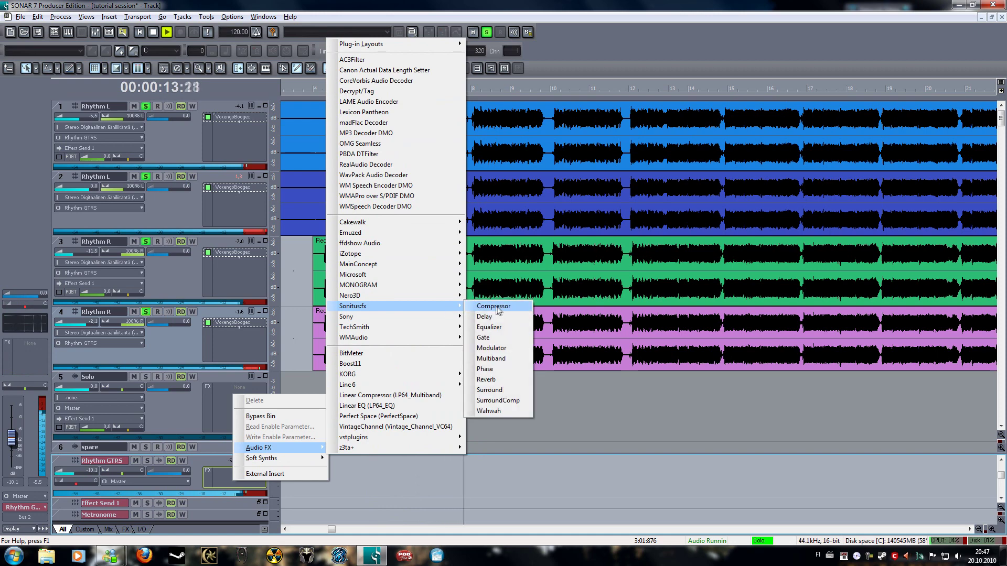
click(486, 338)
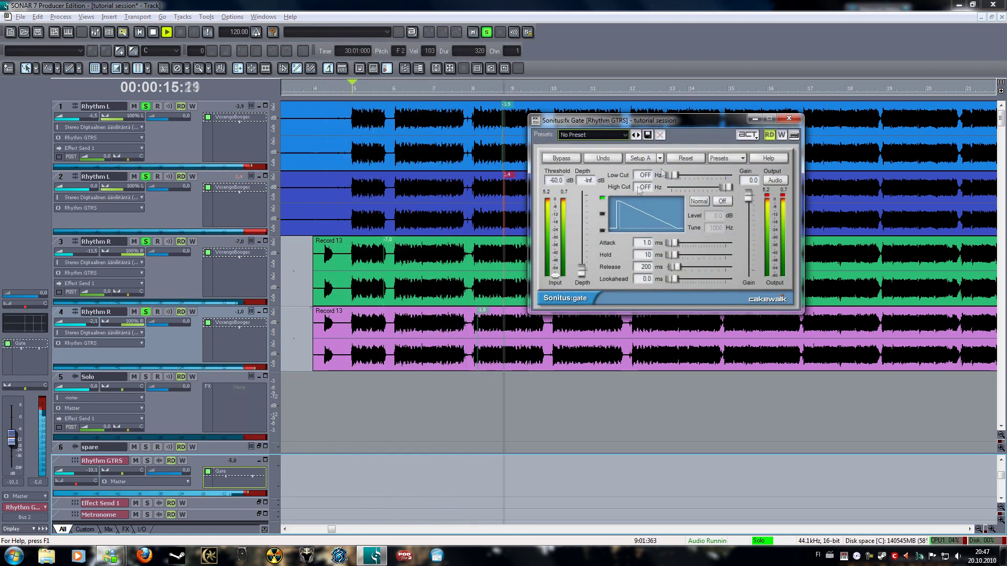
click(624, 134)
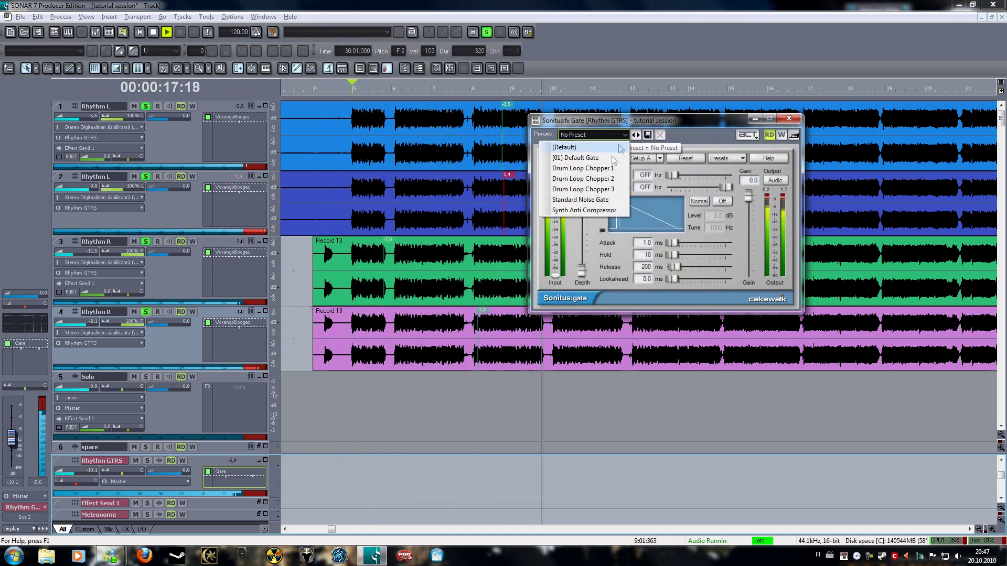
click(611, 200)
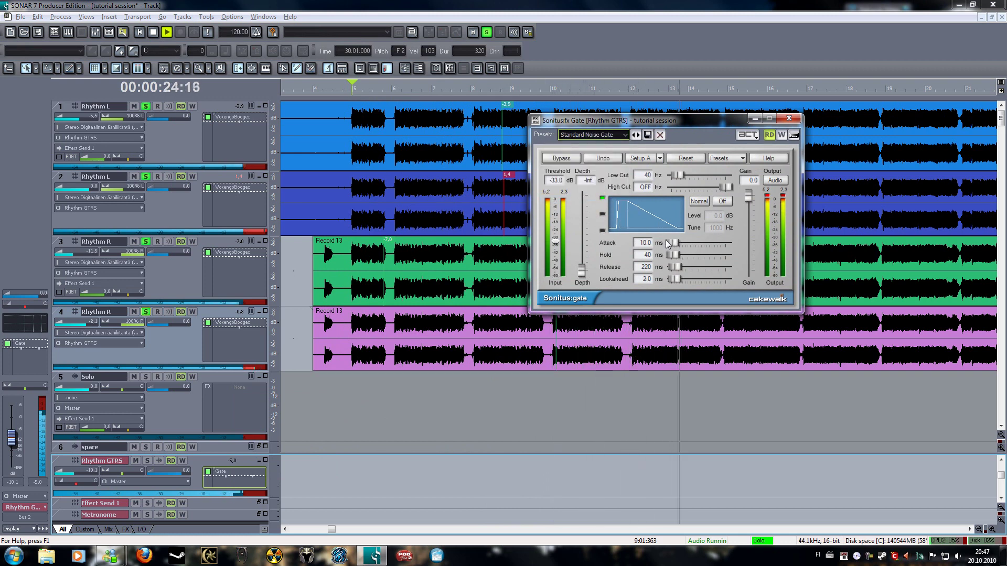
click(789, 118)
Add a Sonitus:fx Equalizer after the gate on the Rhythm GTRS bus
right_click(257, 393)
mouse_move(283, 445)
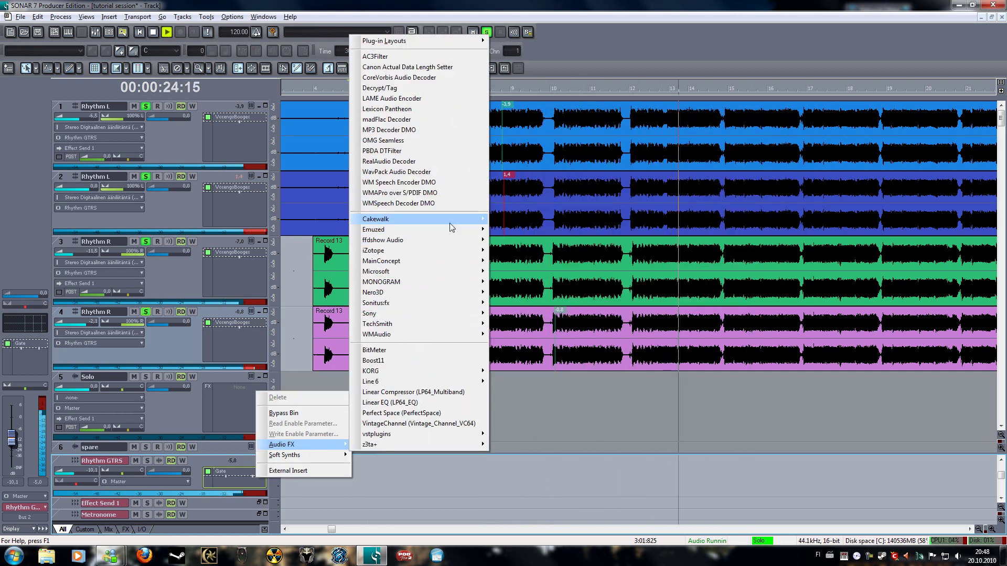
mouse_move(376, 219)
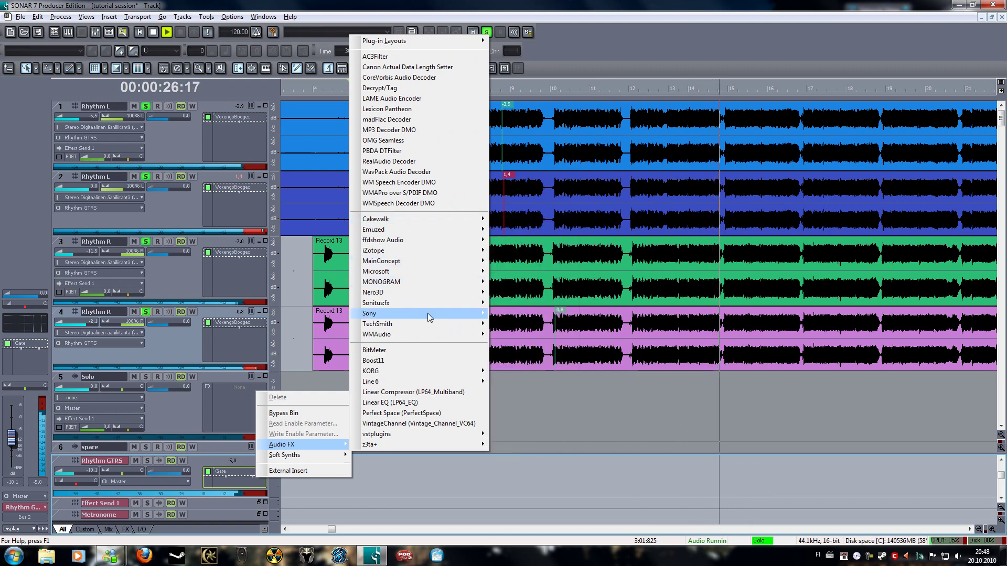
mouse_move(487, 307)
click(511, 324)
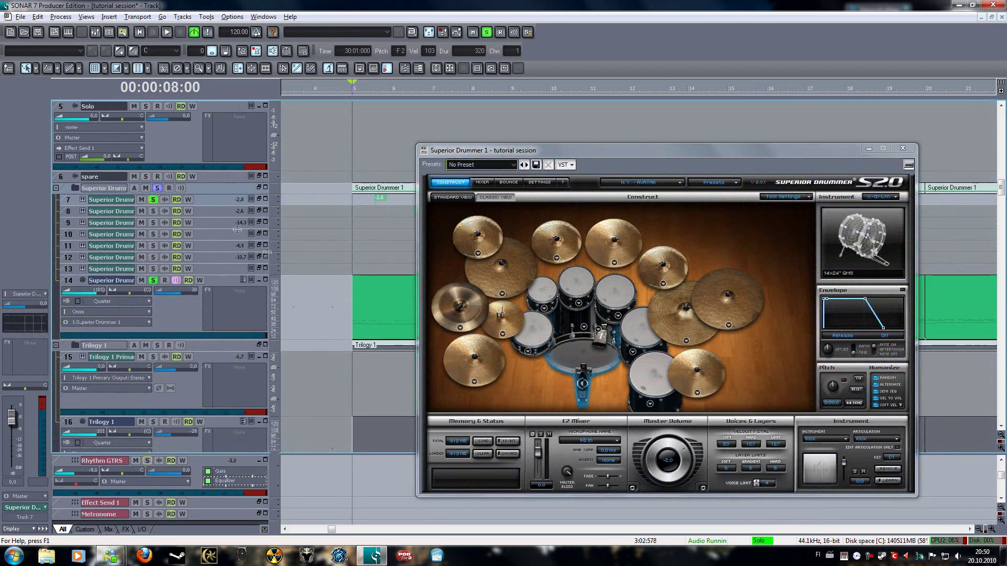
Balance the fader levels of the kick drum microphones in Superior Drummer's mixer
click(477, 183)
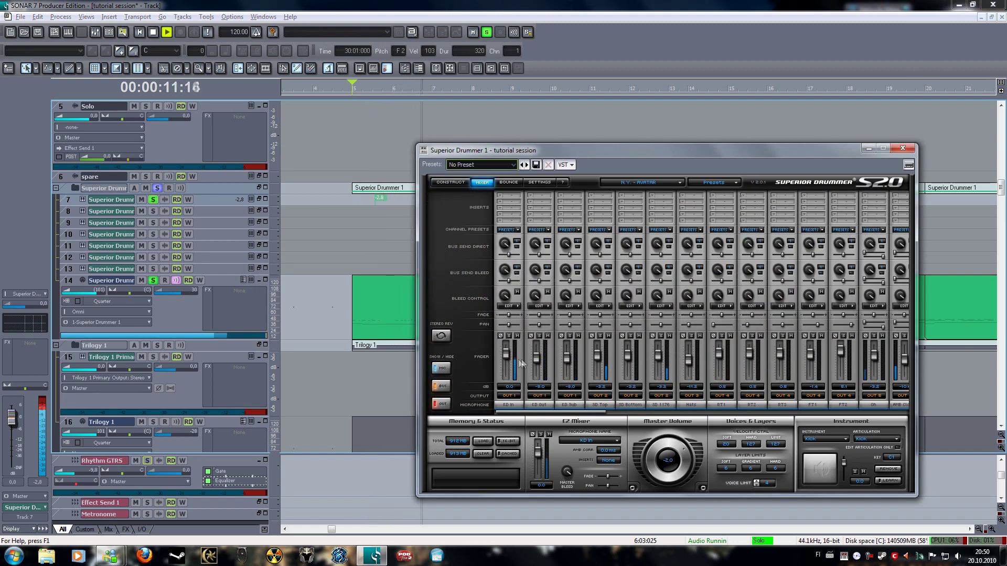
drag(507, 351, 569, 362)
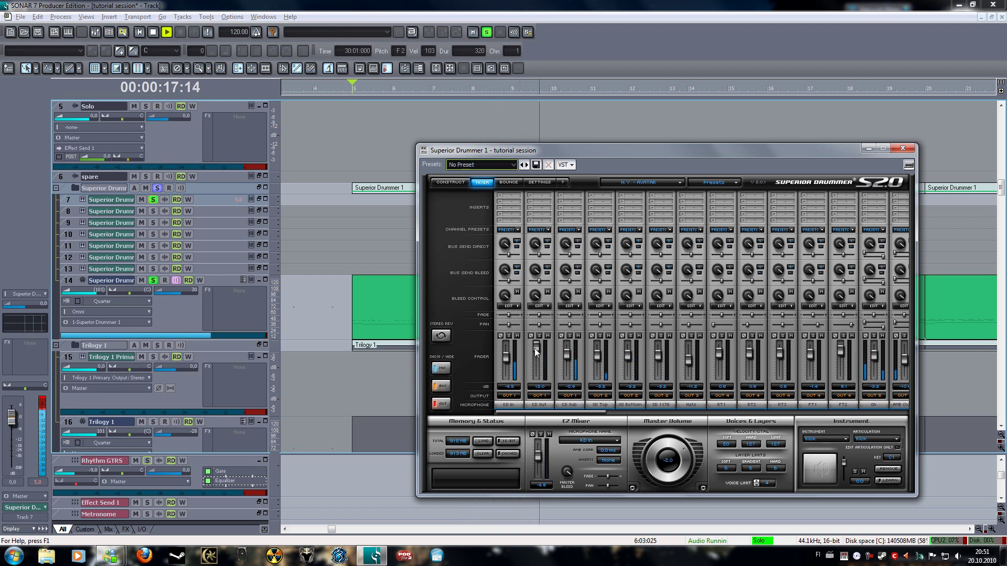
scroll(516, 363, up, 4)
scroll(533, 367, up, 4)
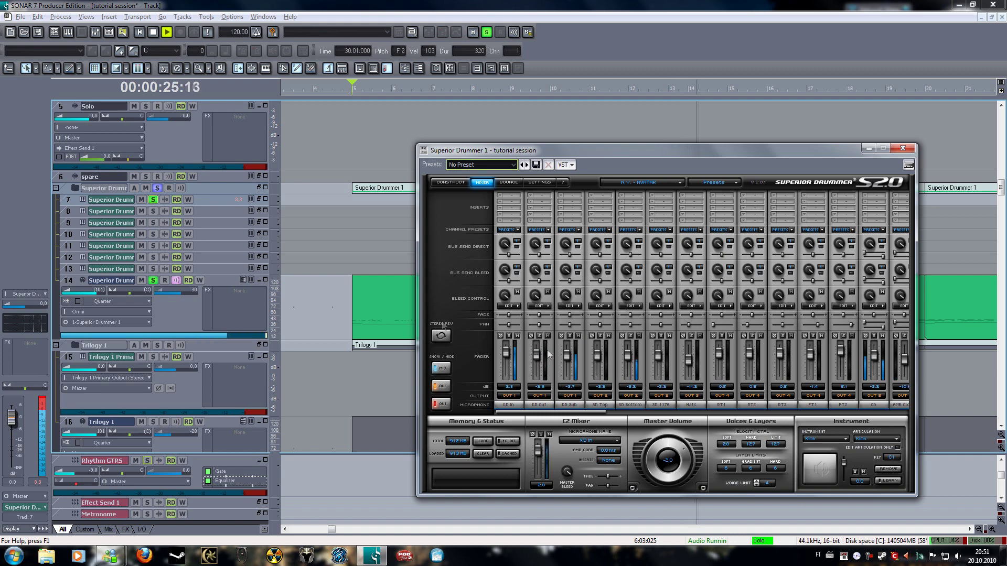
Expand the first Superior Drummer output track (track 7) and insert a Sonitus:fx Equalizer on it
click(261, 199)
right_click(226, 230)
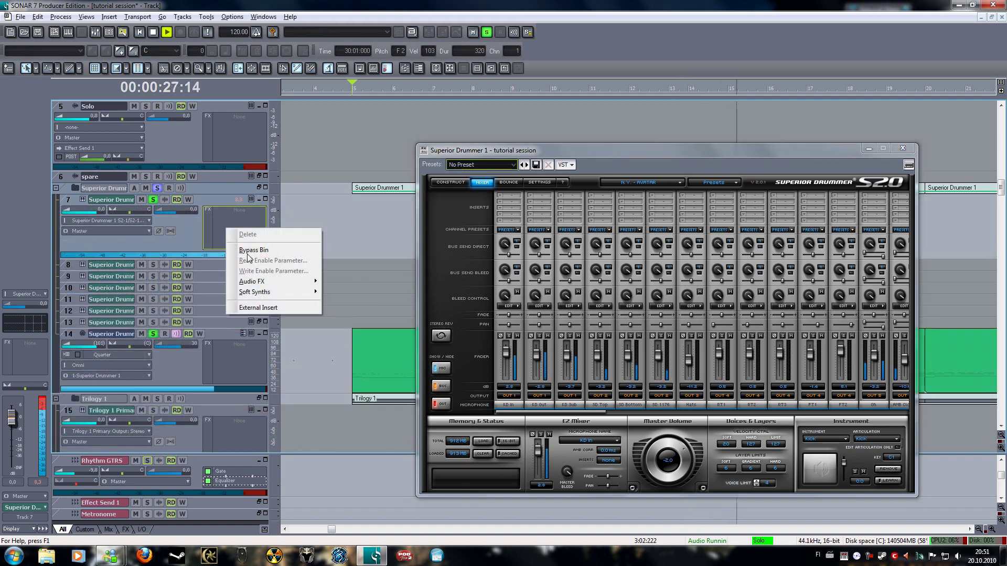
mouse_move(263, 282)
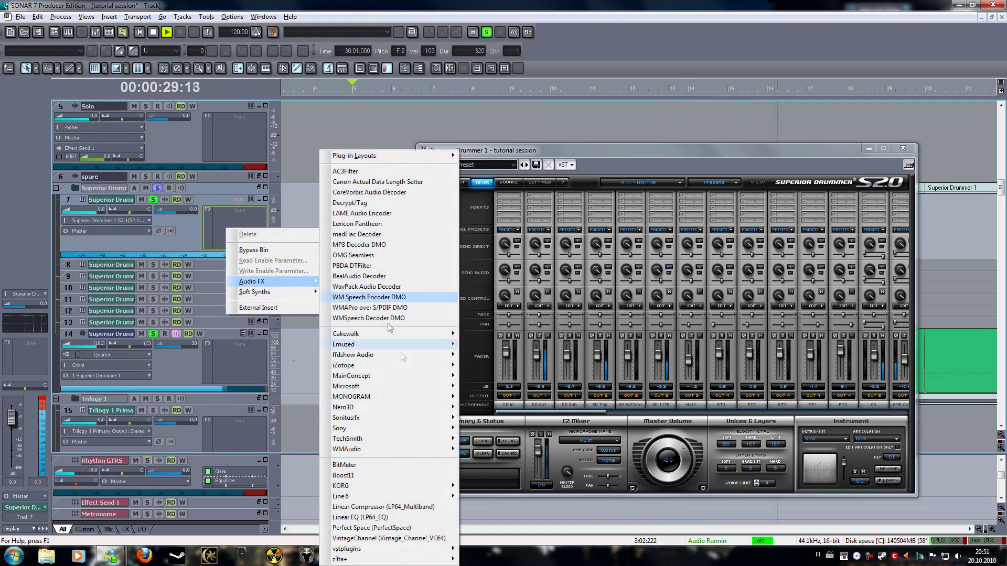
mouse_move(409, 418)
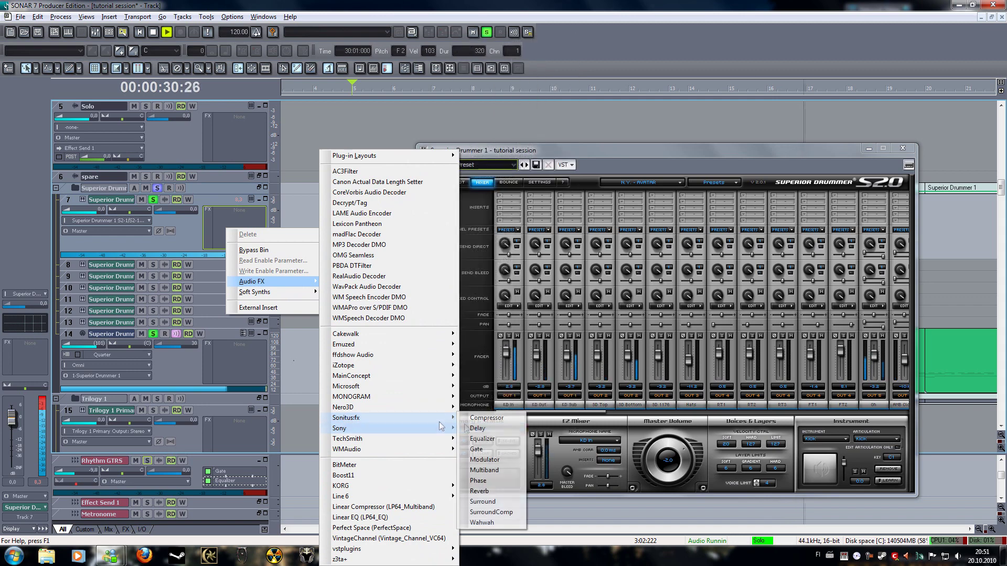
click(493, 443)
Change band 1 of track 7's equalizer to a Highpass filter and adjust its frequency
click(576, 257)
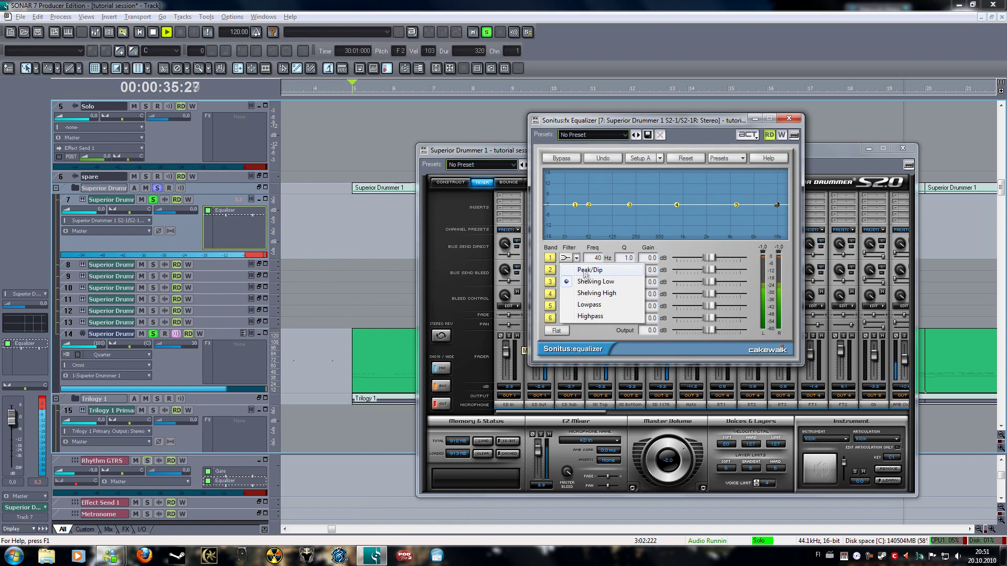
click(590, 315)
drag(599, 265, 599, 263)
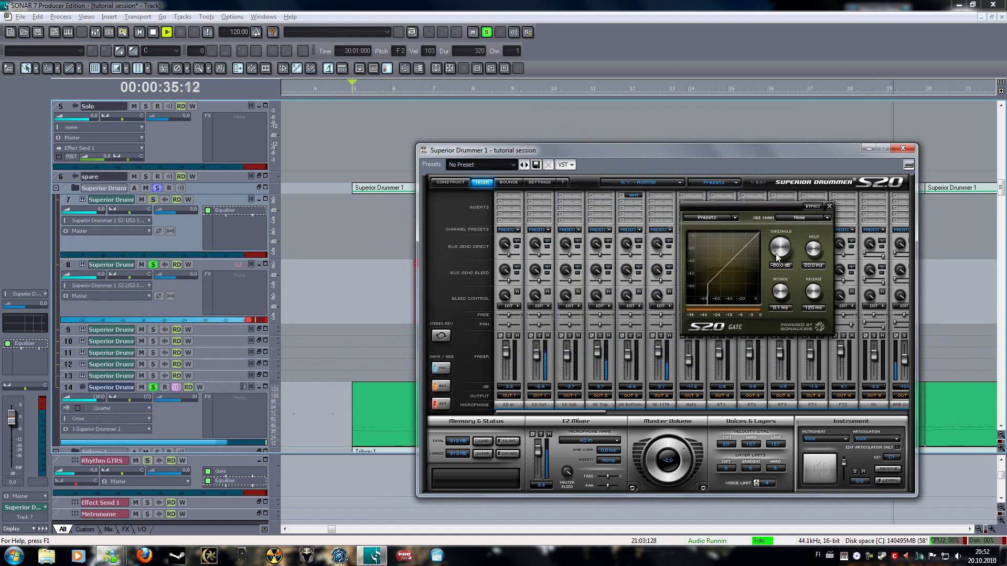
Raise the threshold of the S2.0 Gate inserted on the snare bottom channel in Superior Drummer's mixer
drag(784, 248, 794, 247)
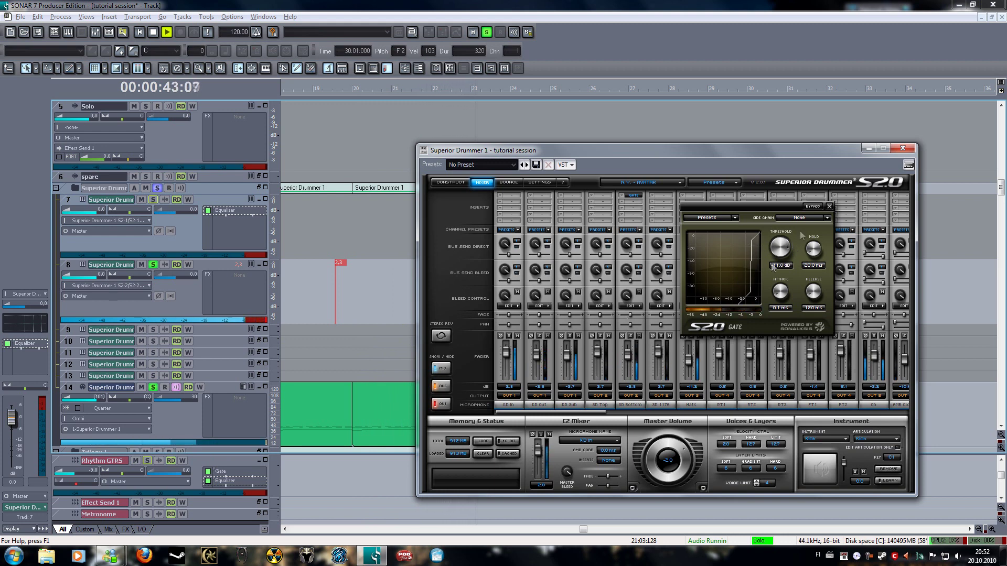
Close the gate and compare the kick and snare outputs by toggling the solo of tracks 7 and 8 during playback
click(829, 206)
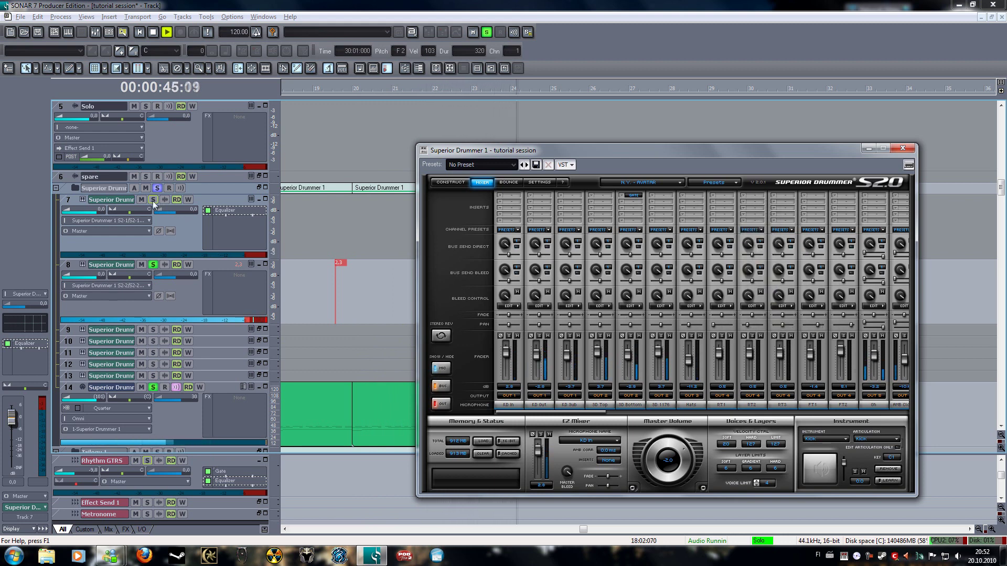
click(153, 200)
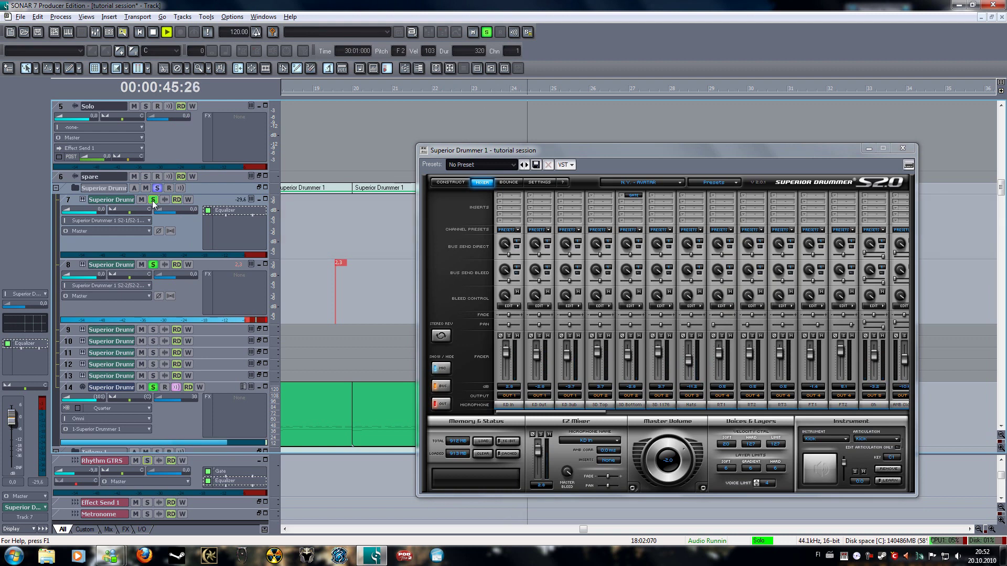
click(154, 266)
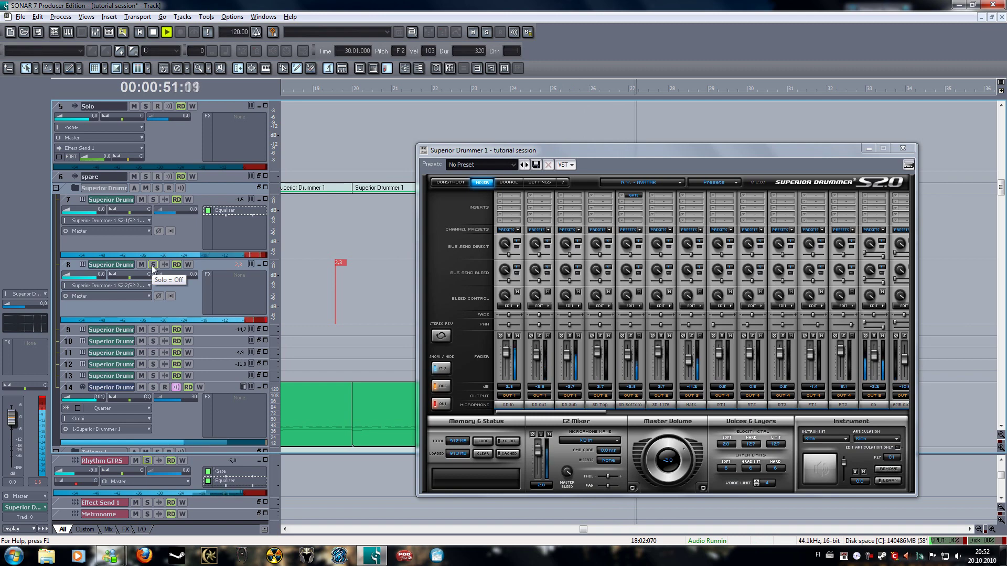
click(152, 265)
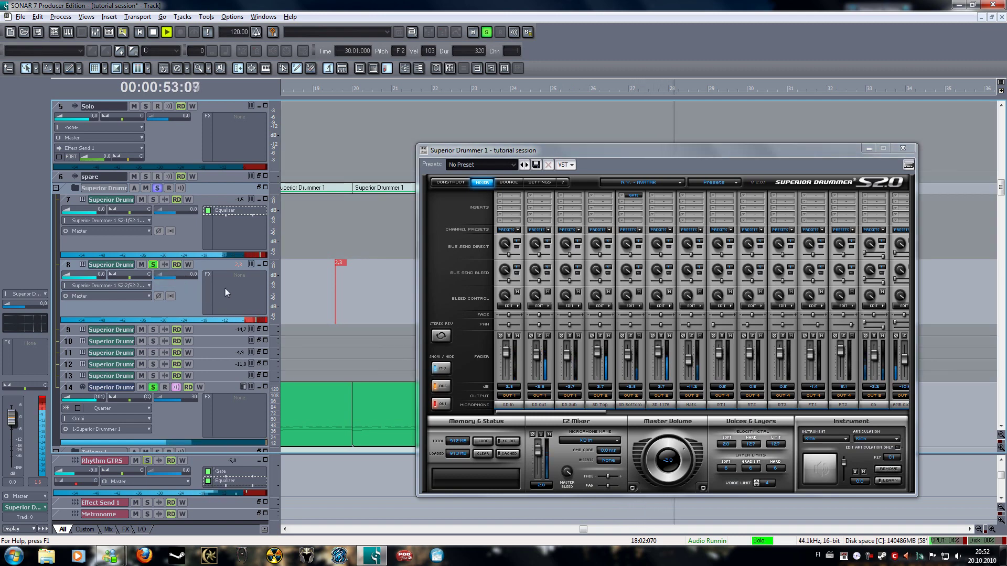
Insert a Sonitus:fx Compressor on track 8, load its Snare Drum (GR 5-12dB) preset and play the track
key(space)
right_click(225, 288)
mouse_move(252, 341)
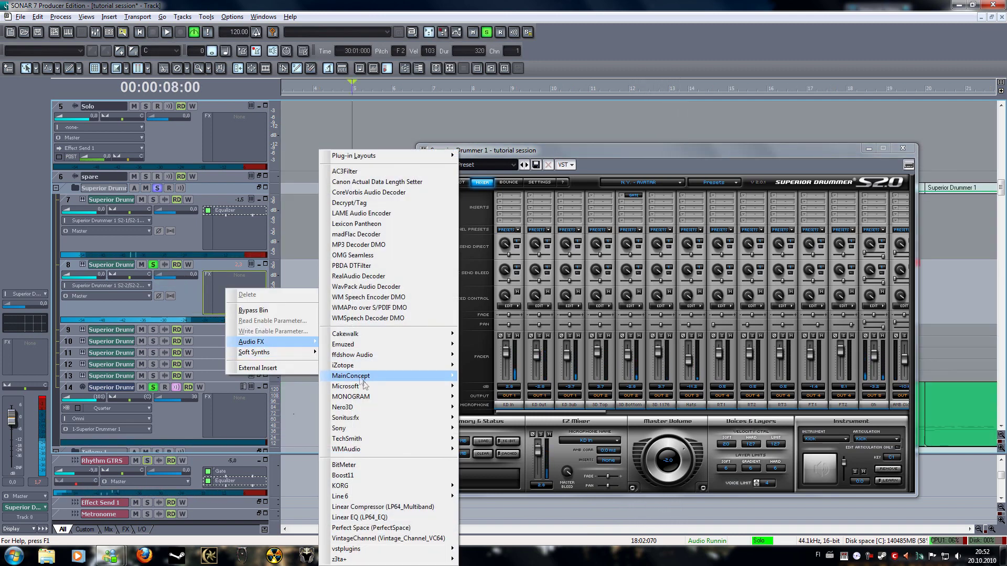
mouse_move(385, 420)
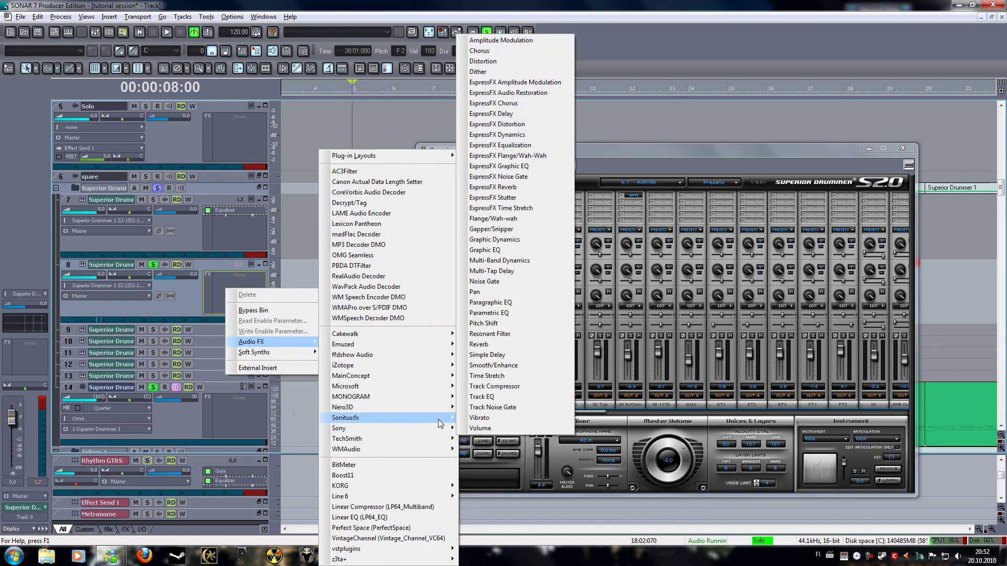
click(476, 419)
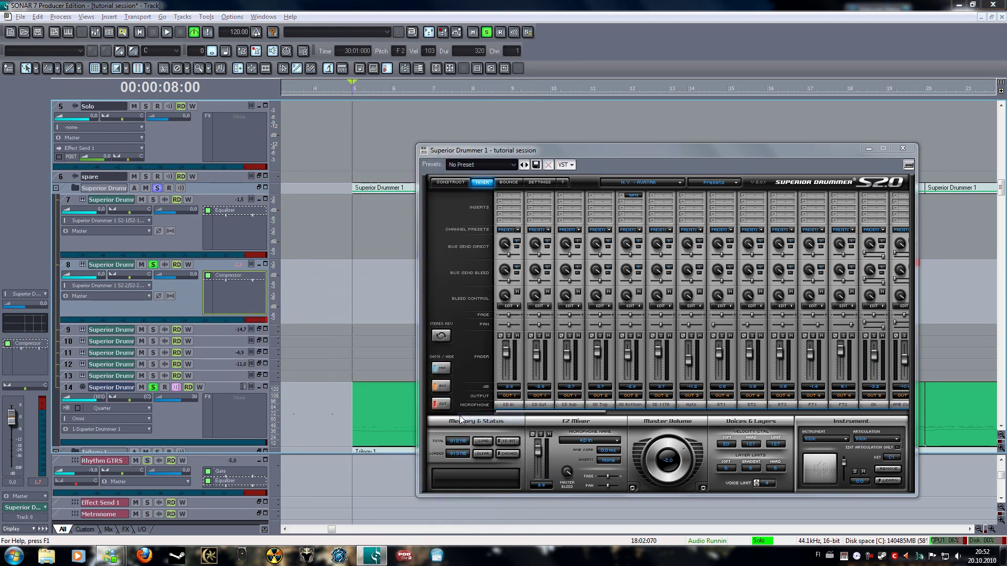
click(626, 135)
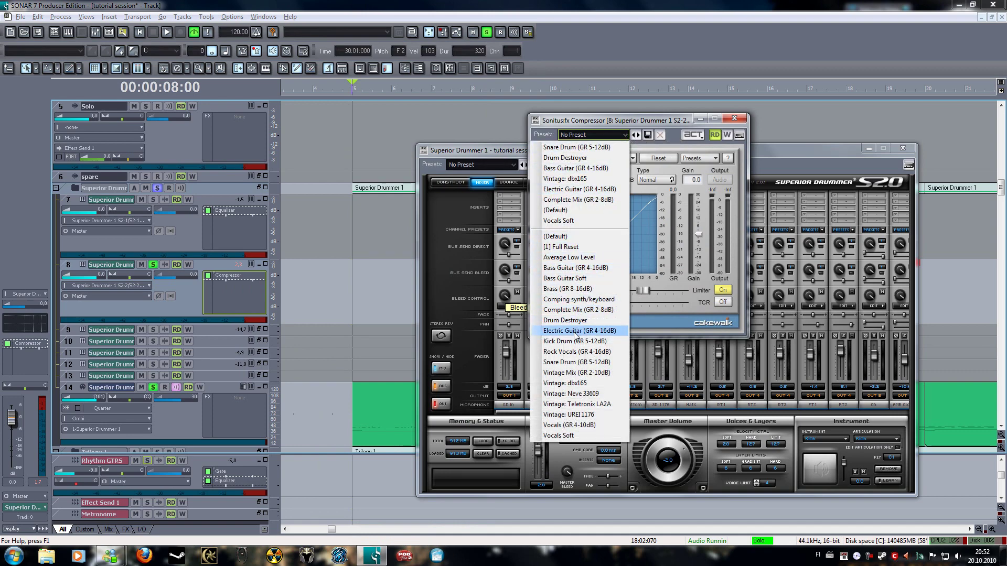
click(577, 362)
key(space)
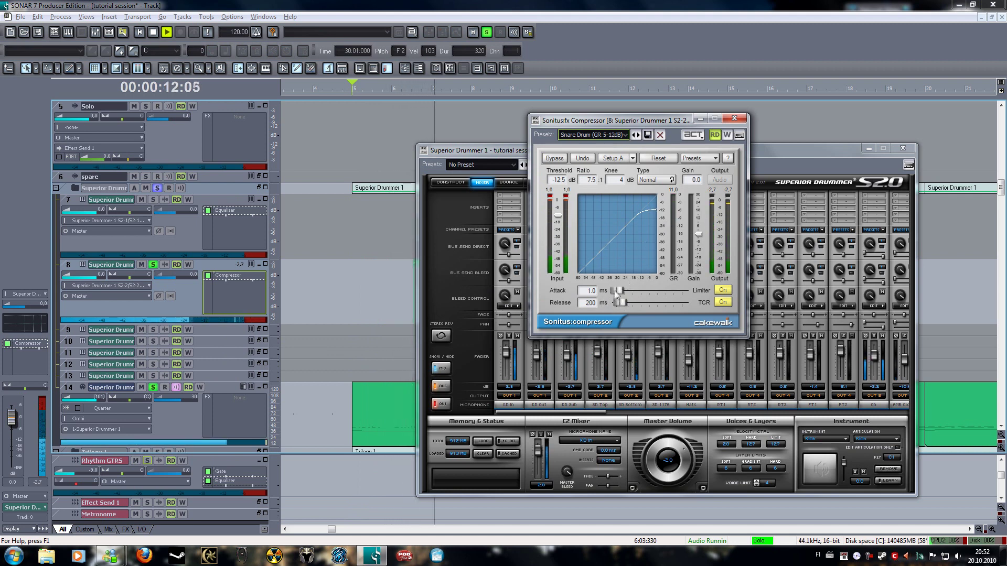
Set the Decay Time of the Sonitus:fx Reverb on track 8 to 0.8 s and take the track out of solo
scroll(588, 180, down, 6)
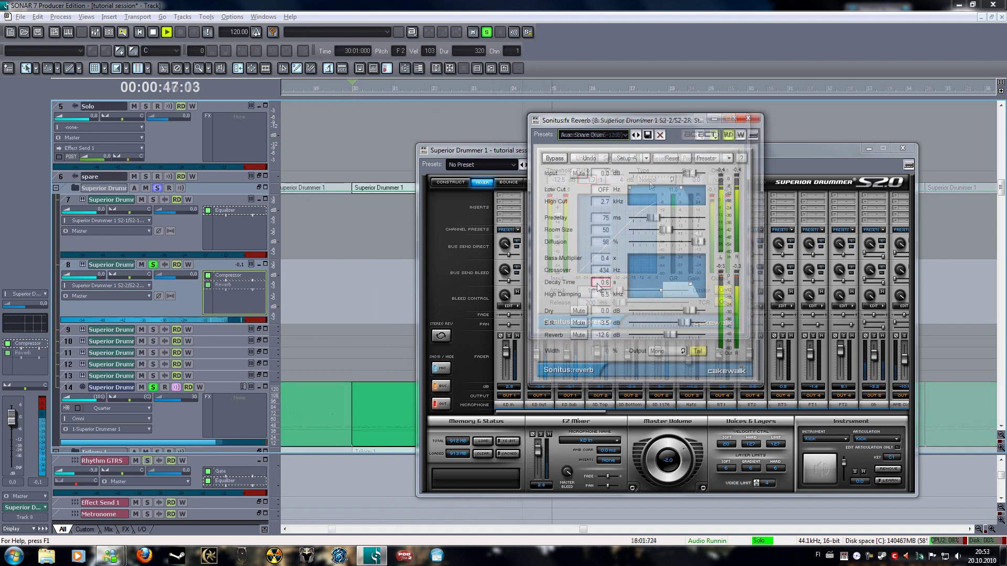
scroll(600, 286, down, 2)
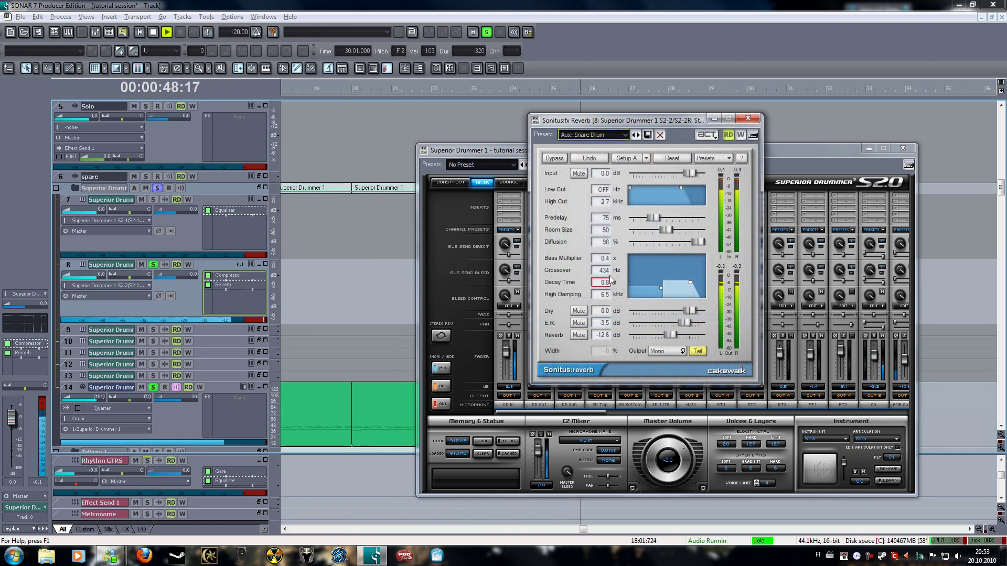
click(153, 265)
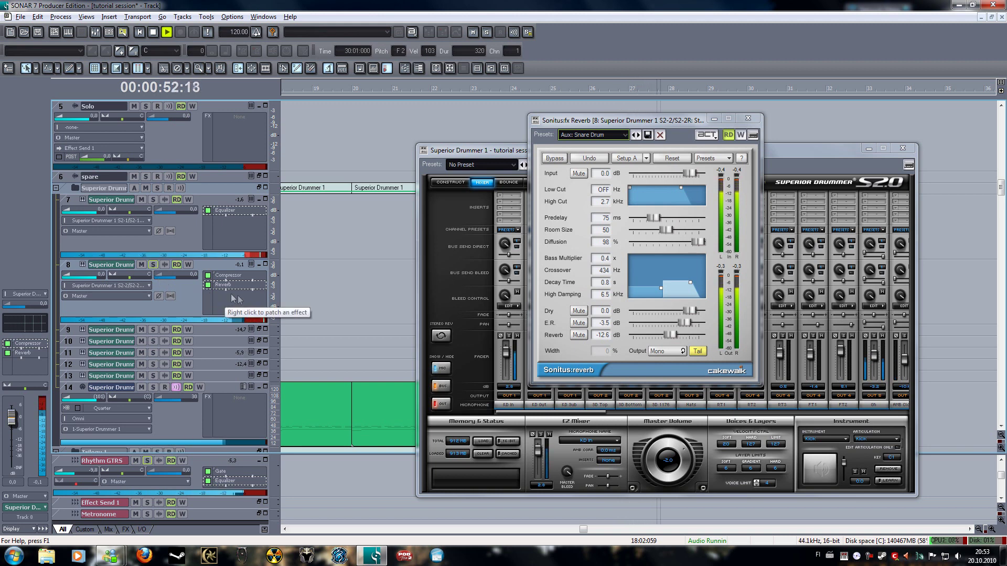
Set the volume of track 8 to 1.1 and of track 7 to -1.1, close the reverb and stop playback
drag(97, 275, 105, 275)
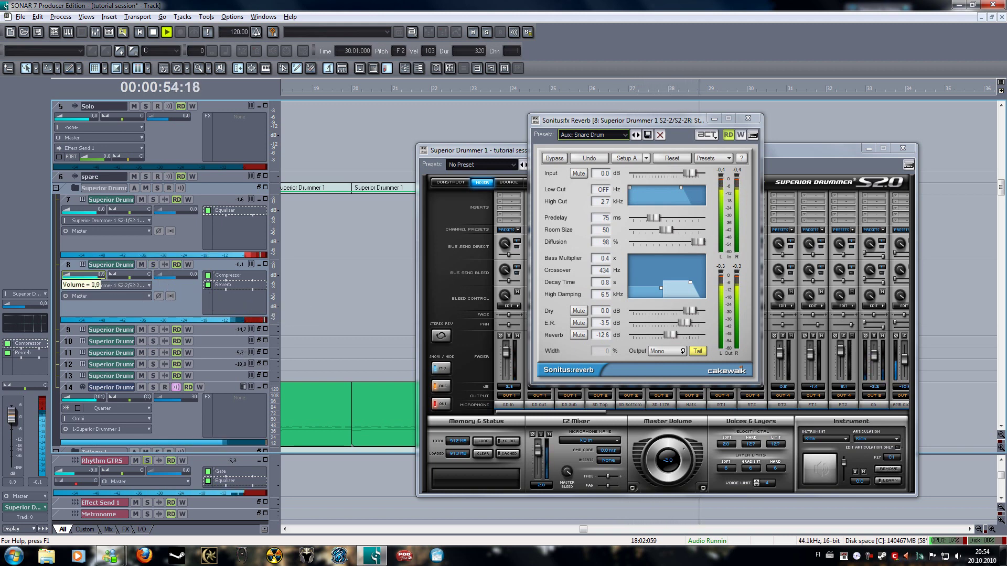
key(Up)
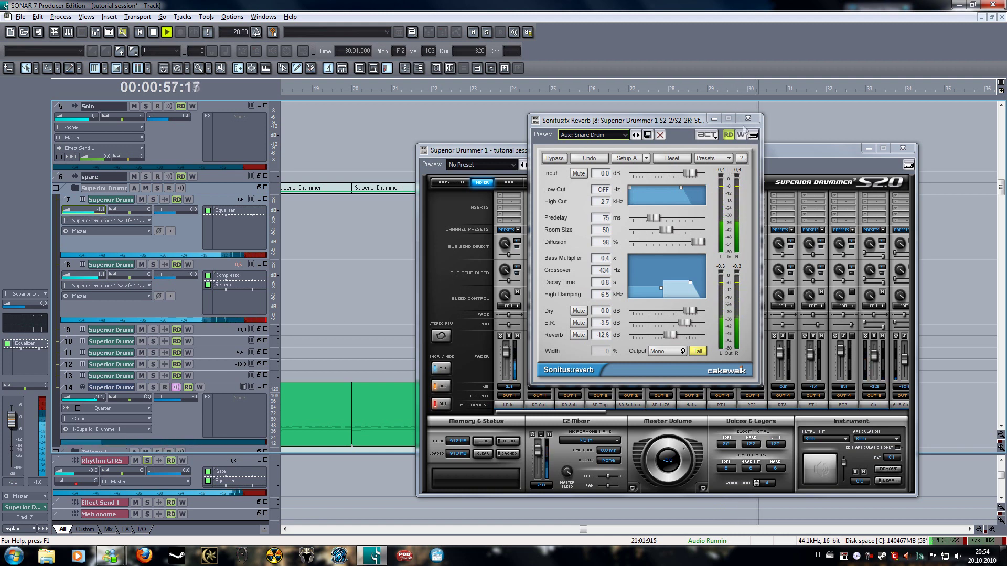
click(588, 219)
key(space)
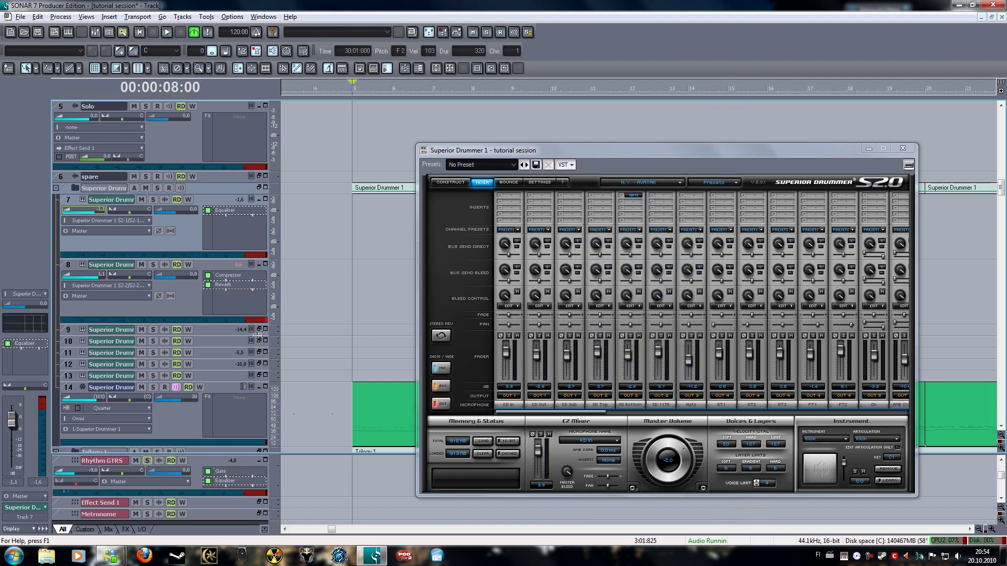
Expand Superior Drummer output track 13, solo it and start playback
click(258, 375)
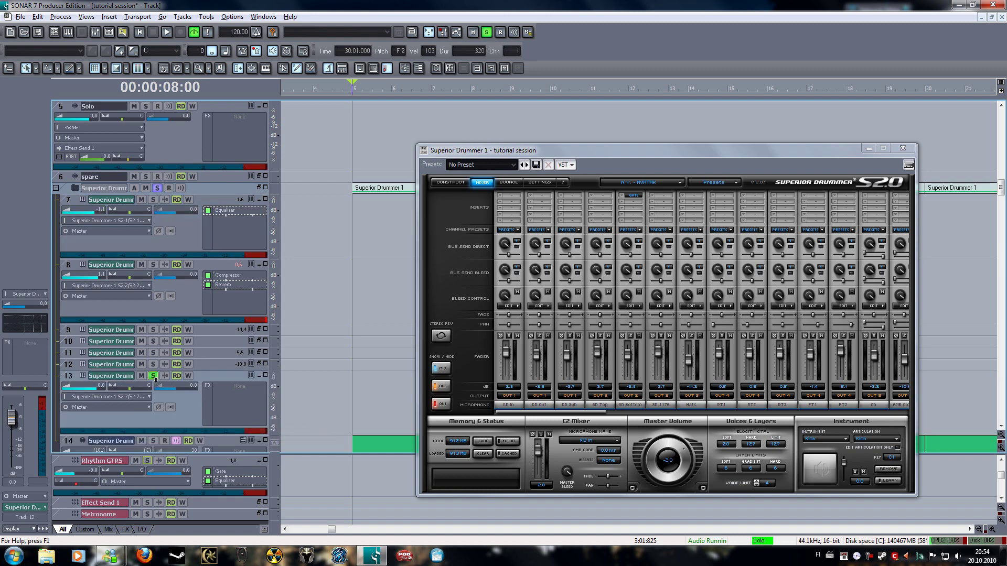
key(space)
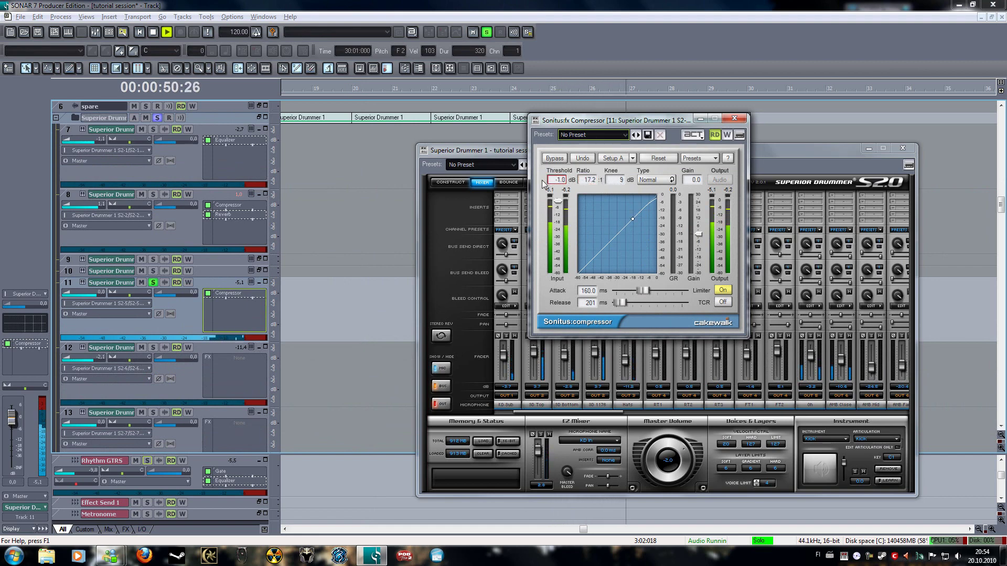
Set the threshold of track 11's Sonitus:fx Compressor to -8.6 dB, unsolo the track and solo the whole Superior Drummer folder
drag(525, 180, 401, 256)
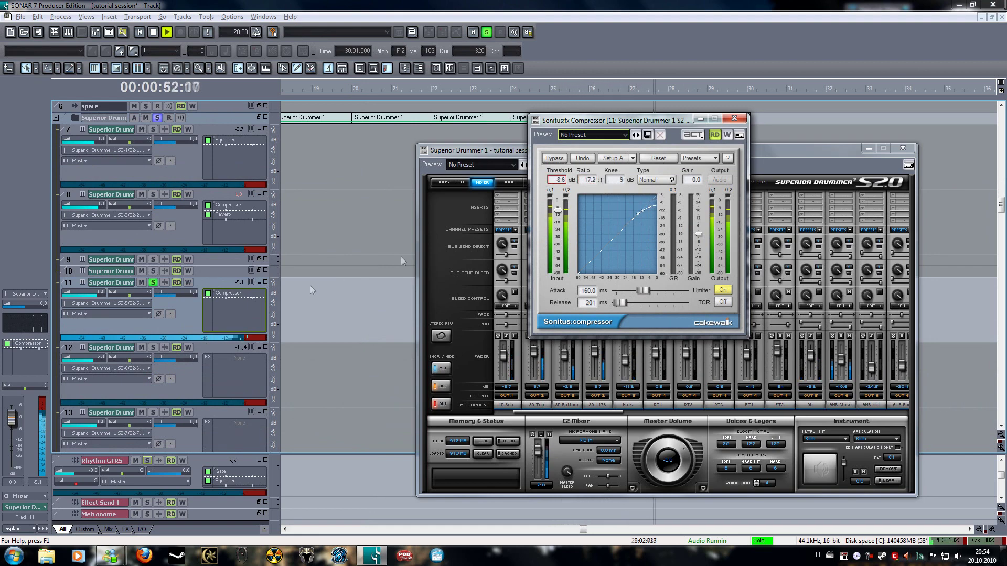
click(154, 283)
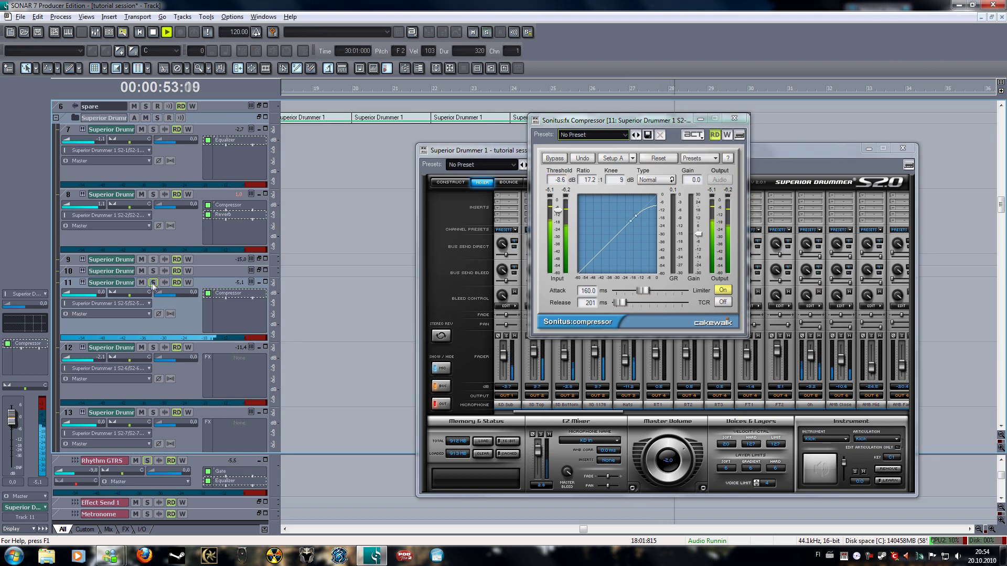
click(157, 118)
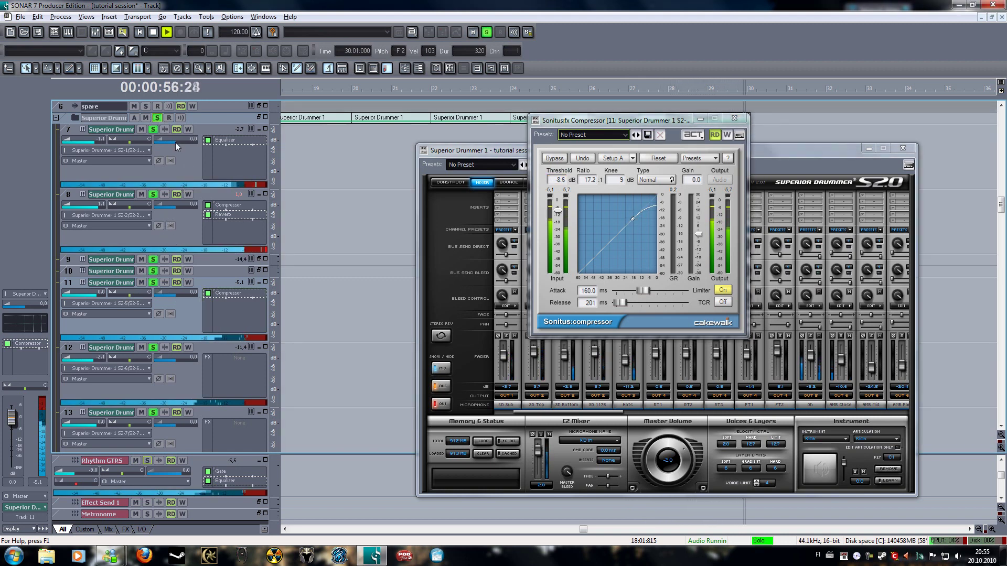
Reopen the Sonitus:fx Reverb on track 8 and set its Decay Time to 1.2 s
click(229, 216)
double_click(230, 215)
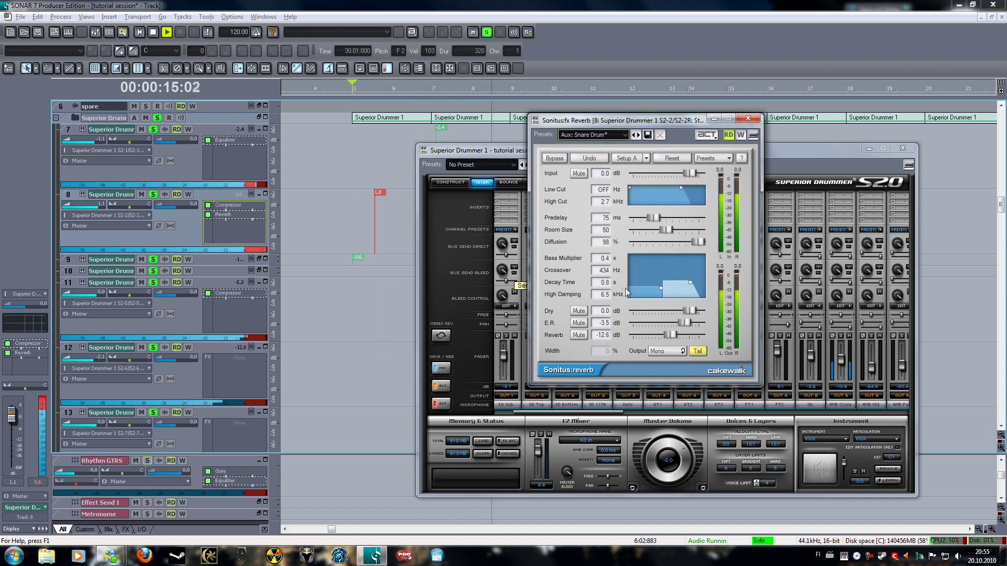
scroll(606, 288, up, 4)
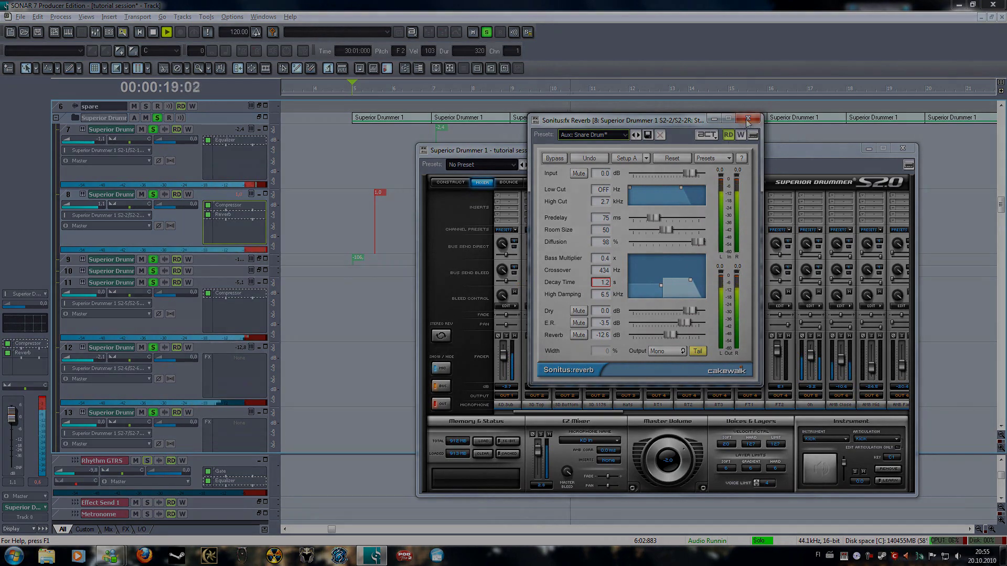
double_click(231, 293)
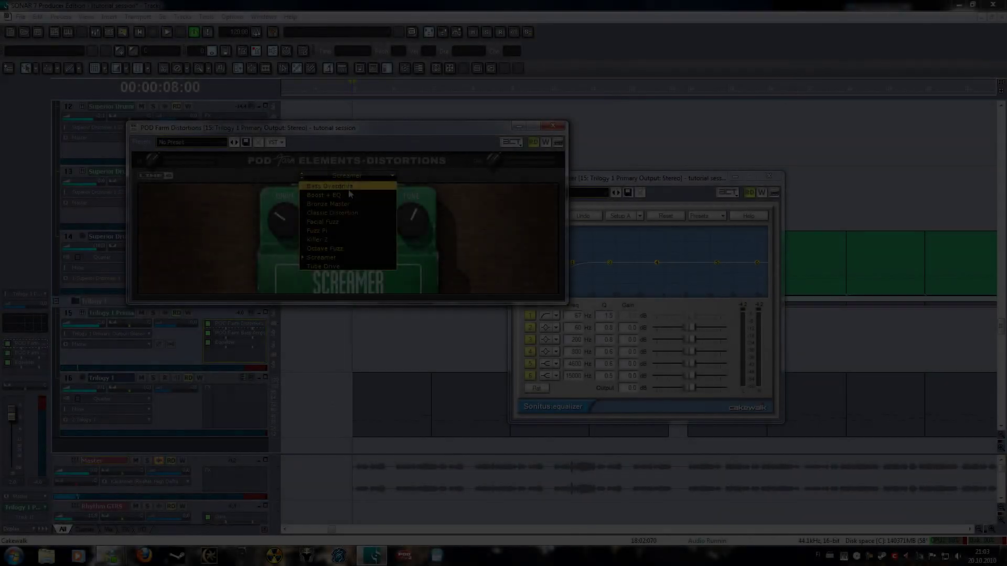
Choose the Bass Overdrive model in POD Farm Distortions on bass track 15 and raise its Drive
click(348, 209)
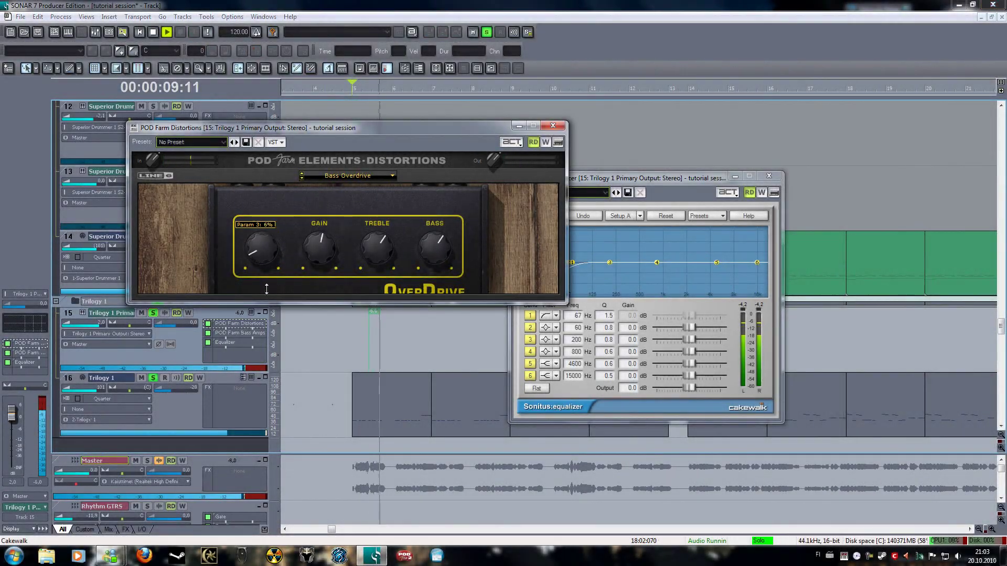
drag(266, 289, 266, 275)
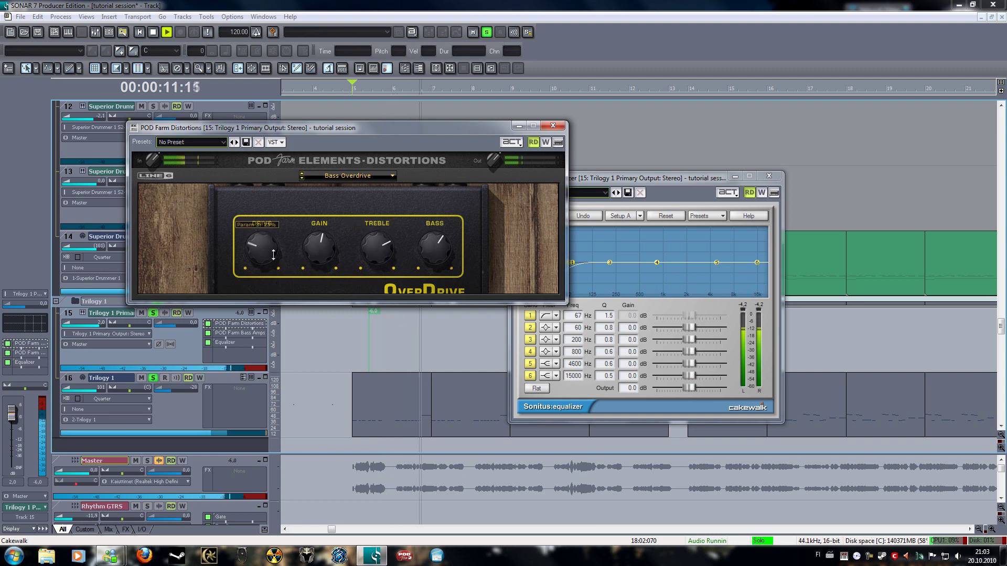
drag(273, 256, 269, 240)
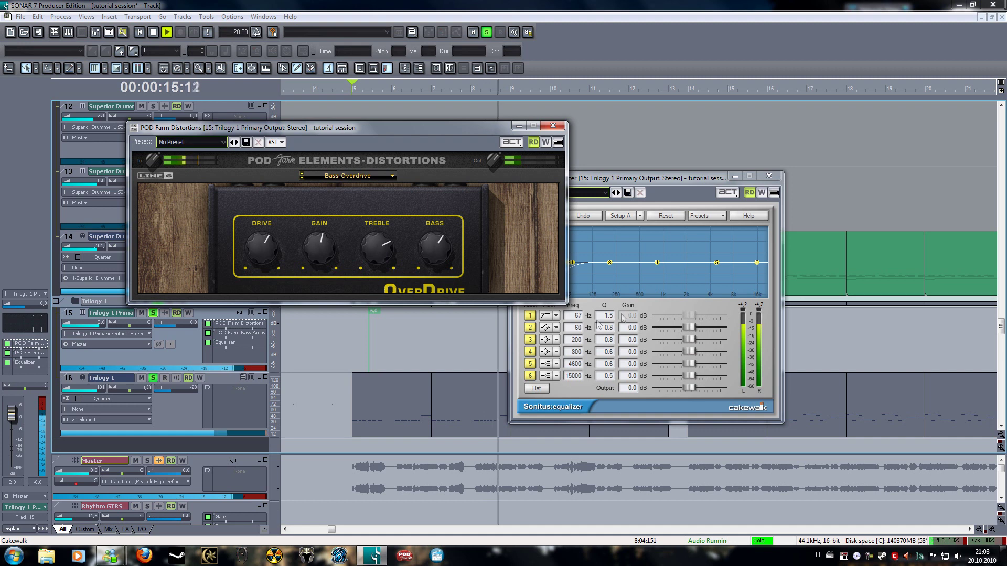
In track 15's equalizer, boost band 4 by 7.1 dB at 2218 Hz, cut band 3 by 17.3 dB at 176 Hz, and unsolo the track
drag(656, 261, 681, 262)
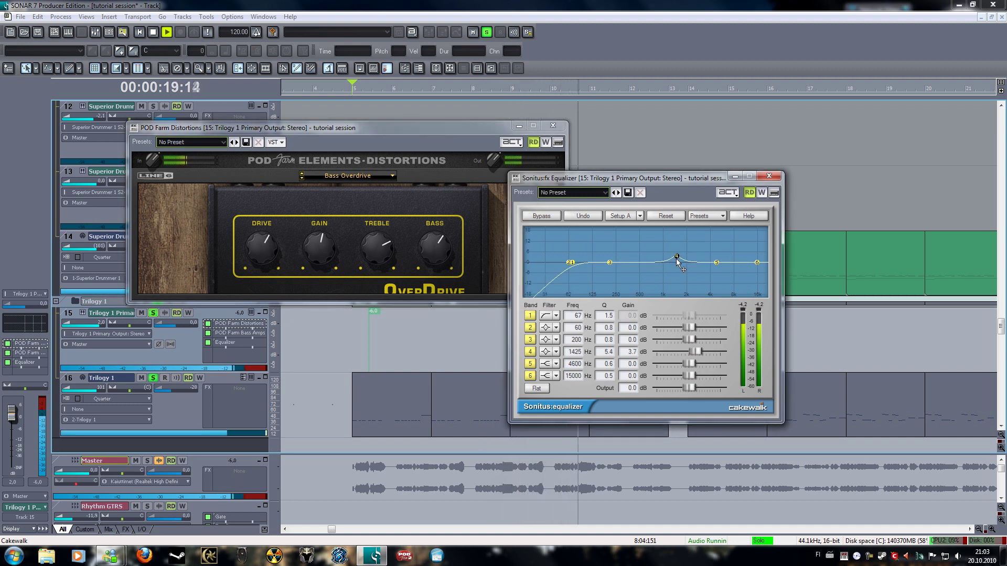
drag(694, 254, 704, 260)
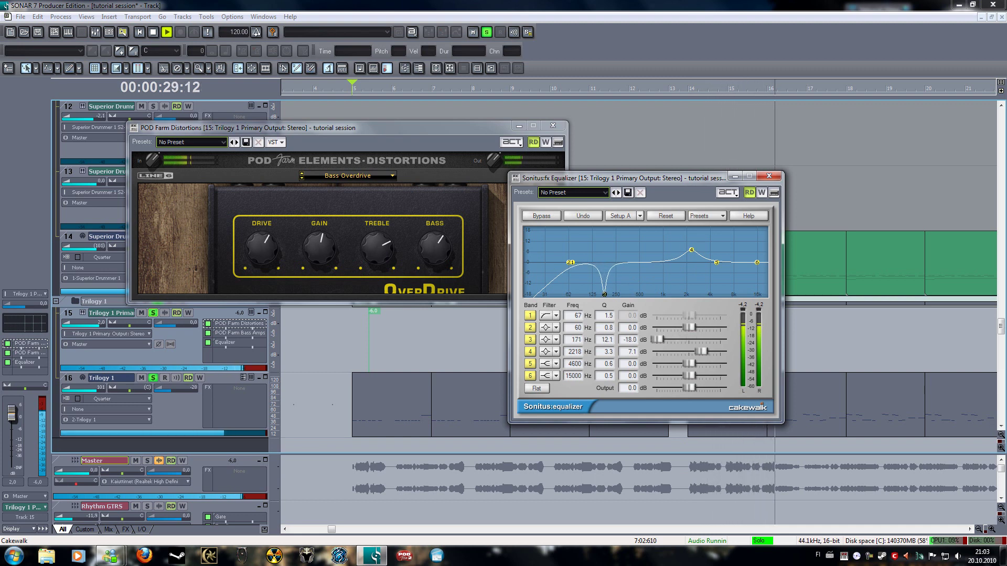
click(154, 313)
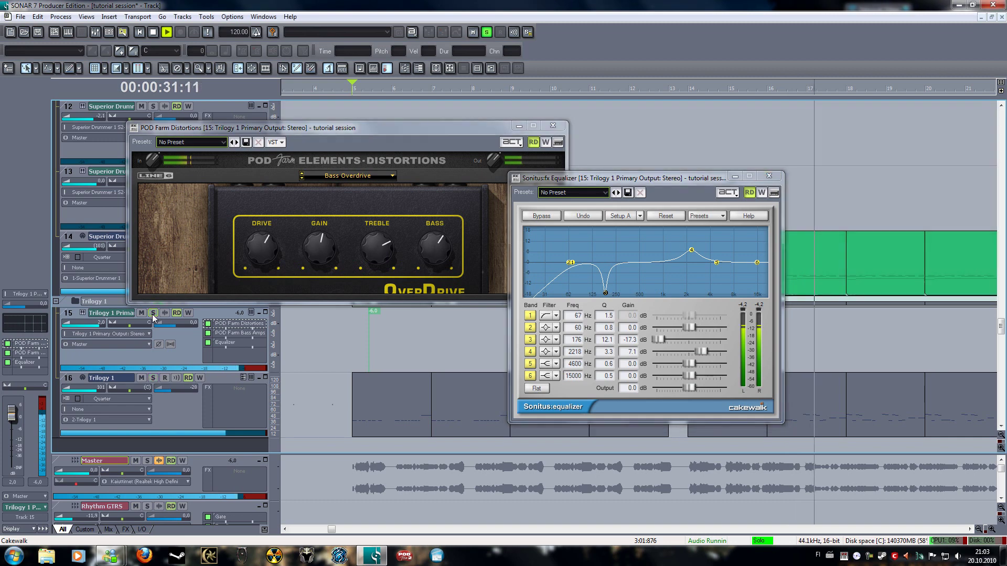
drag(607, 296, 609, 293)
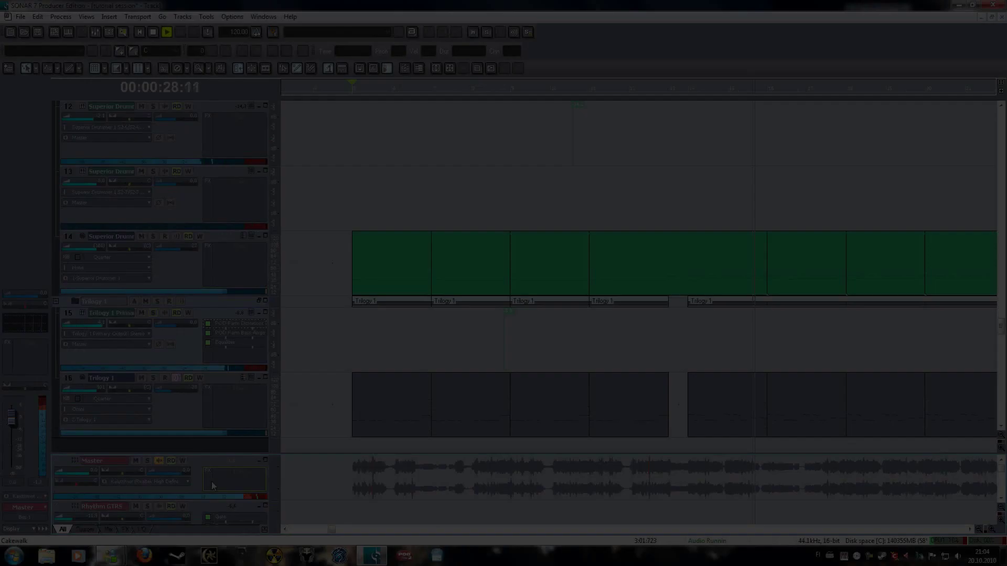
Open the Rhythm GTRS bus equalizer, cut band 3 by 6.7 dB at 350 Hz with a Q of 18.9, and close it
scroll(212, 481, down, 1)
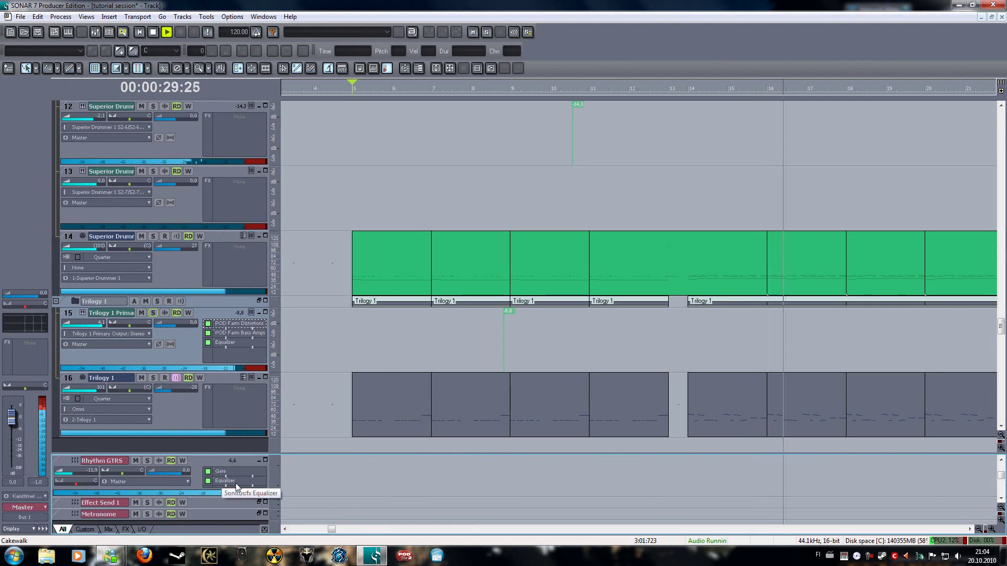
double_click(236, 481)
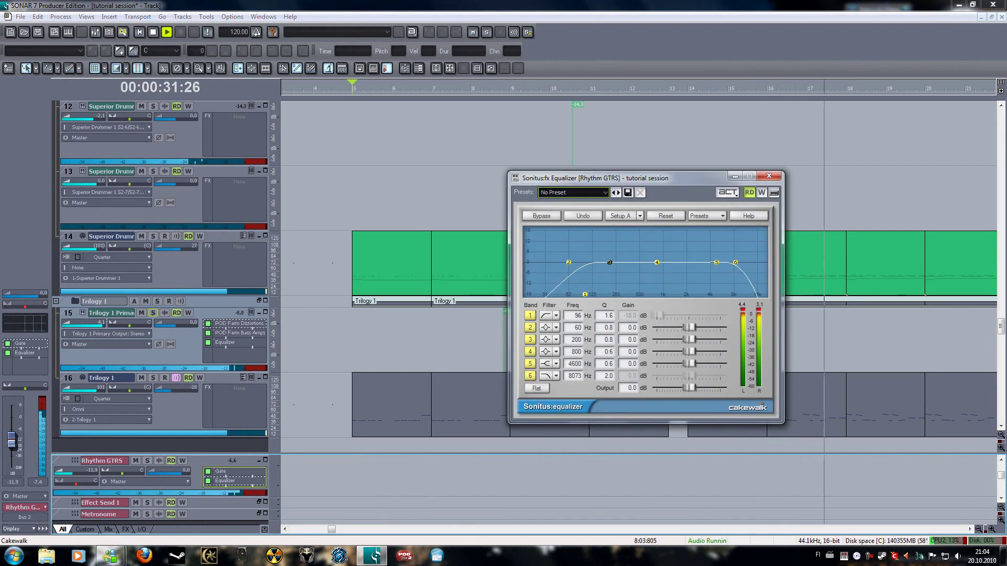
mouse_move(622, 264)
mouse_down()
mouse_move(625, 292)
mouse_move(629, 273)
mouse_up()
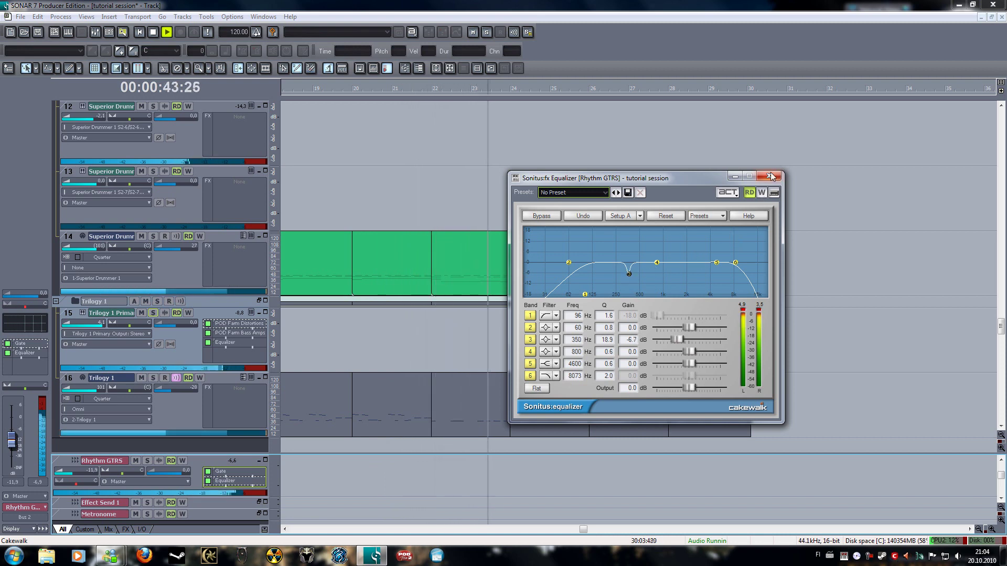
click(770, 177)
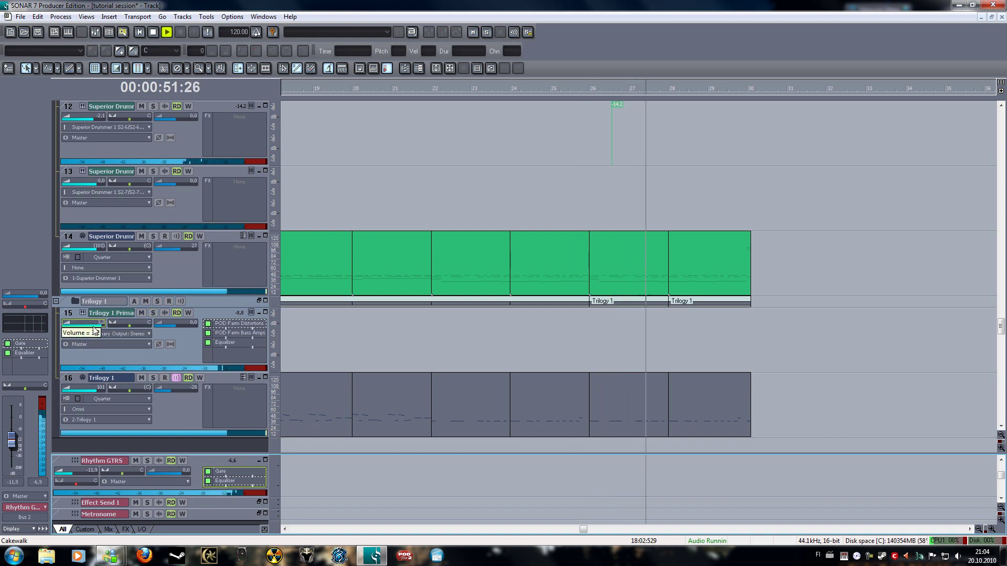
Adjust the volume of the Trilogy 1 bass track (track 15)
scroll(93, 326, down, 1)
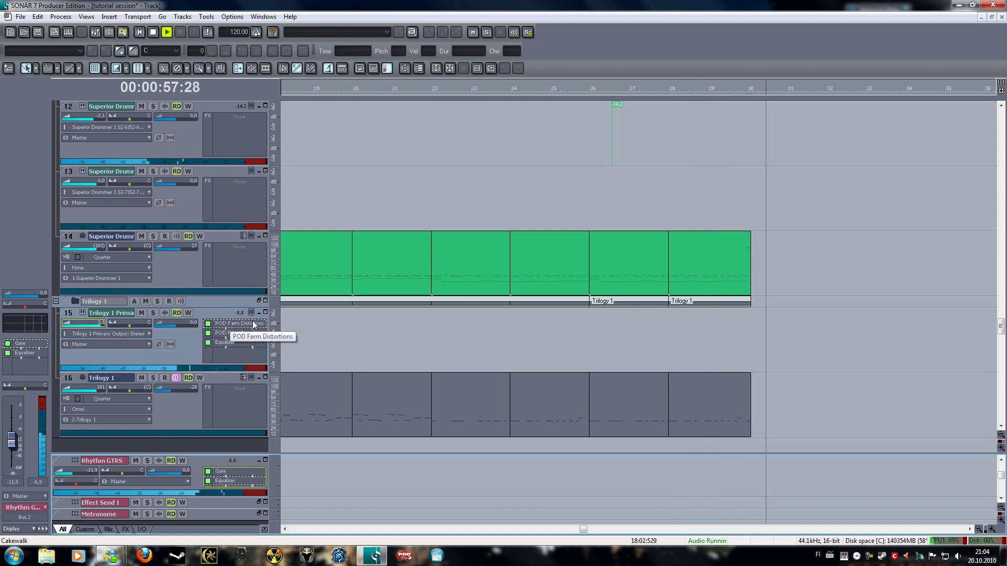
Save the project and play the session from the start with the Trilogy 1 folder soloed
key(ctrl+s)
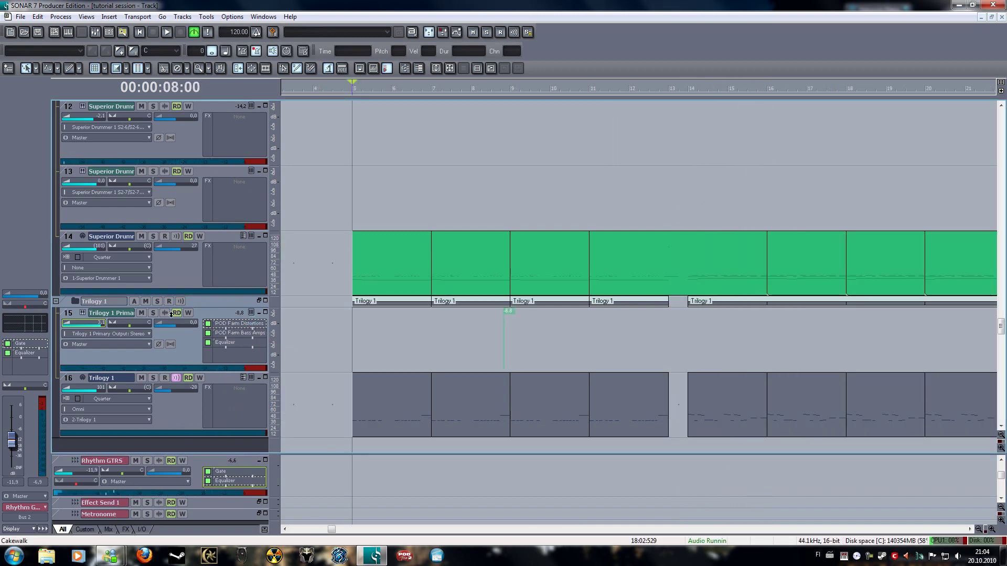
click(157, 302)
key(space)
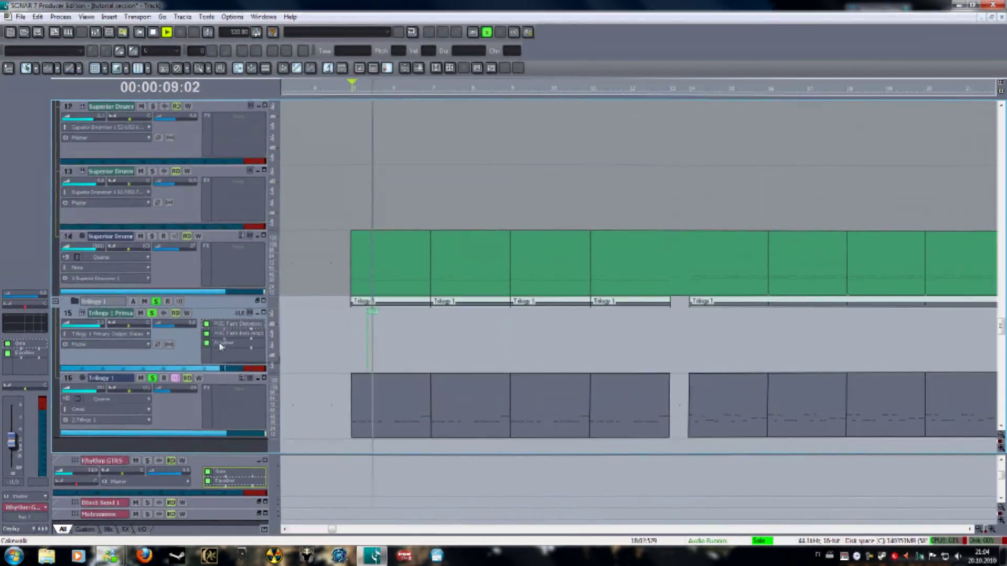
In track 15's Trilogy instrument, slightly lower the upper slider in the Filters section and step through the patches from Rock Pick Full Range B
click(116, 338)
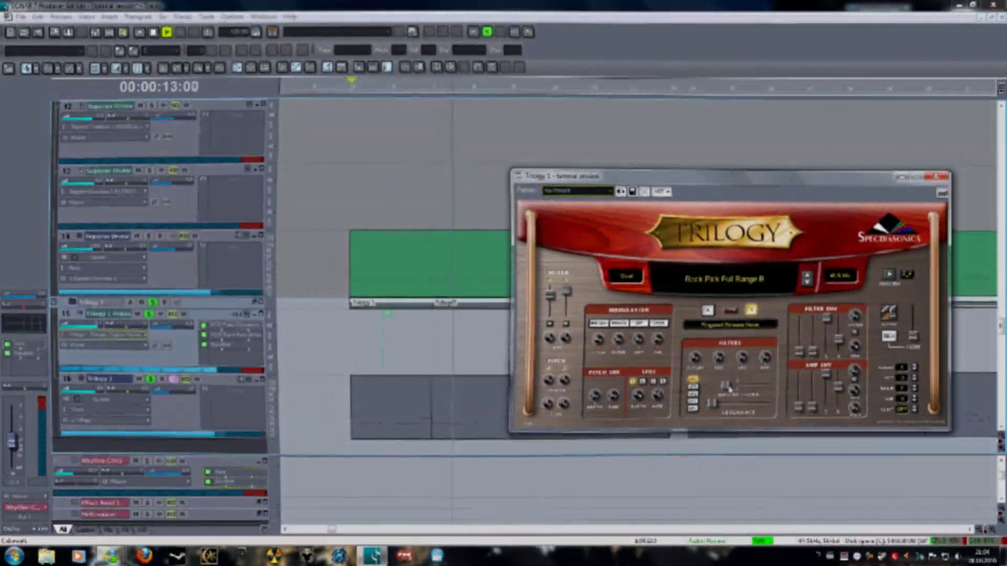
drag(729, 389, 723, 389)
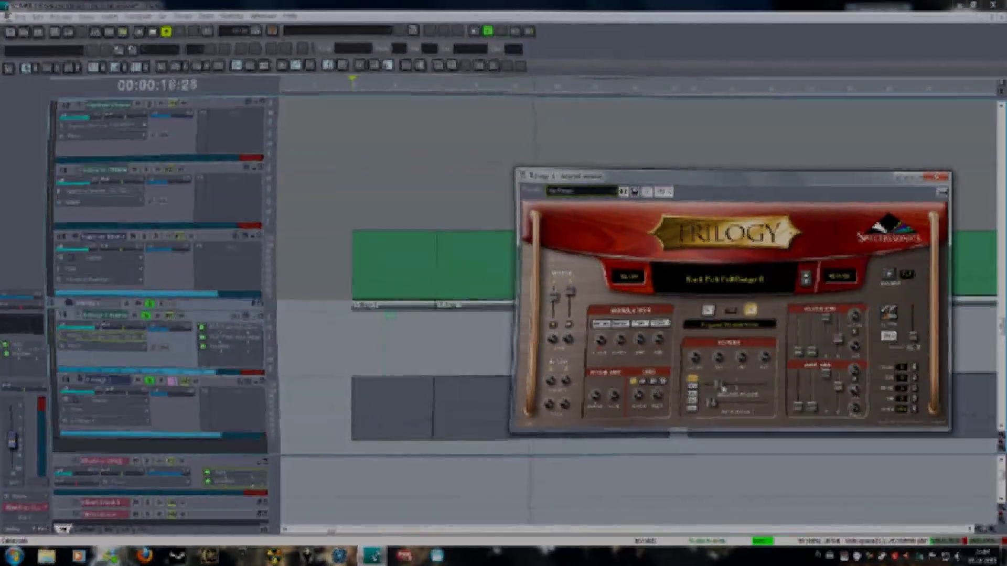
click(806, 280)
click(804, 279)
click(804, 279)
click(804, 280)
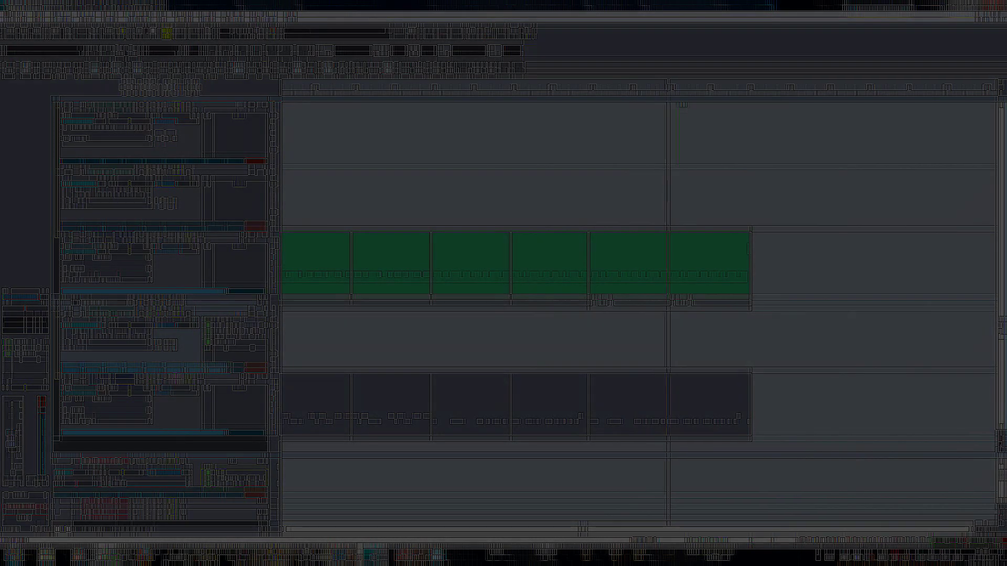
key(space)
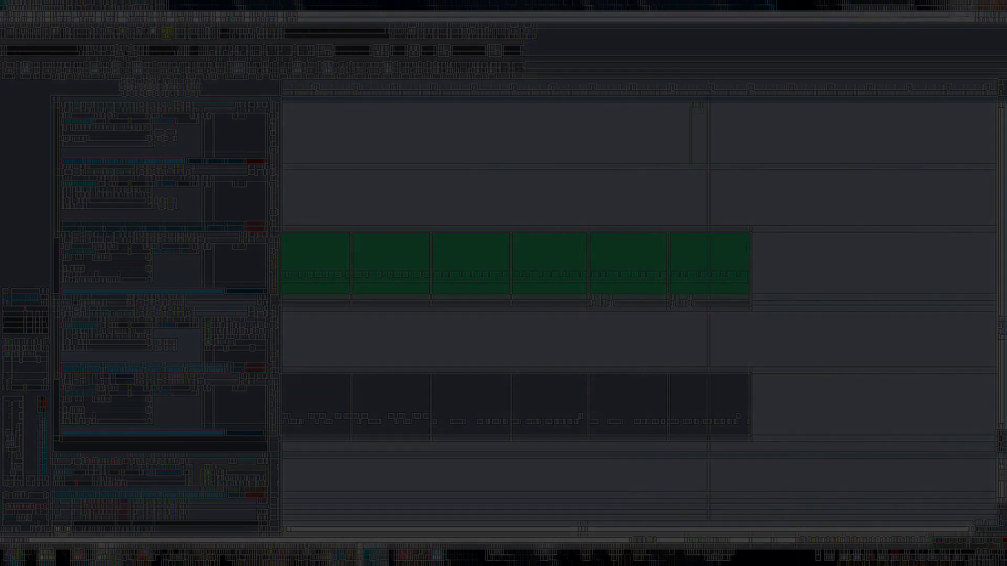